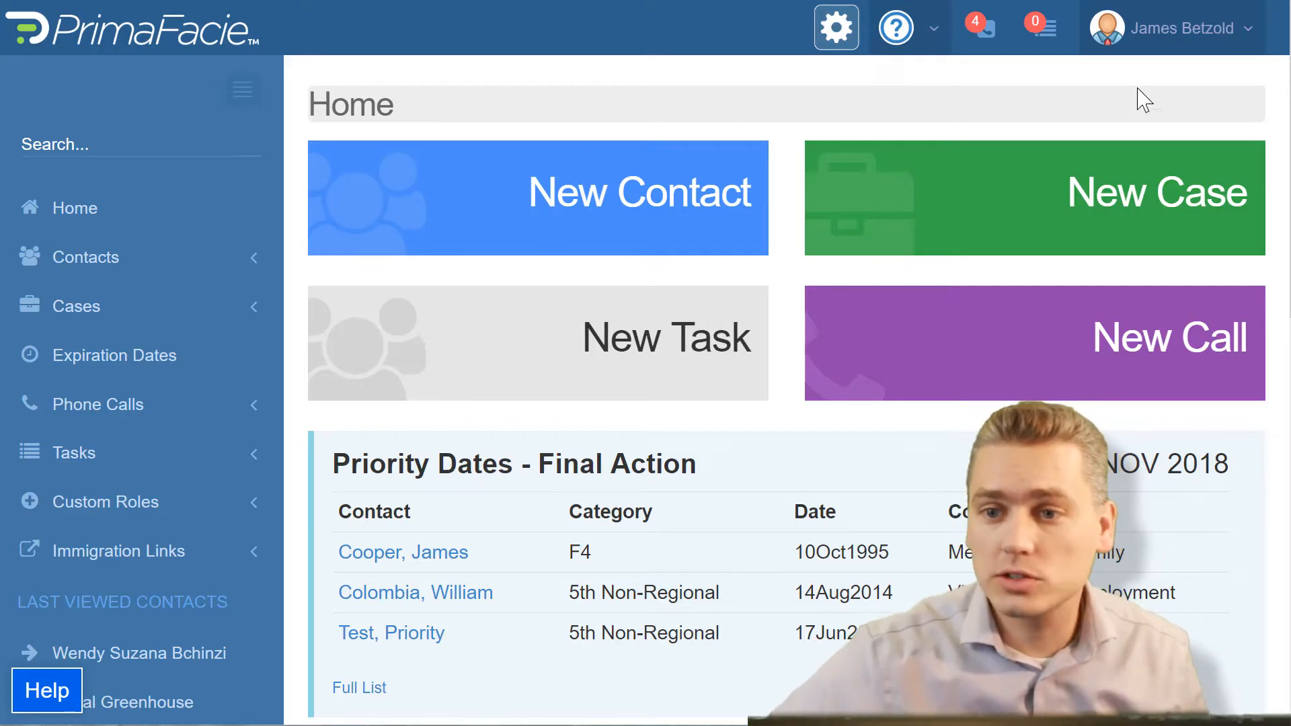
# Step: Open the custom field import for the Practice Panther integration in the administrator settings
pyautogui.click(1228, 35)
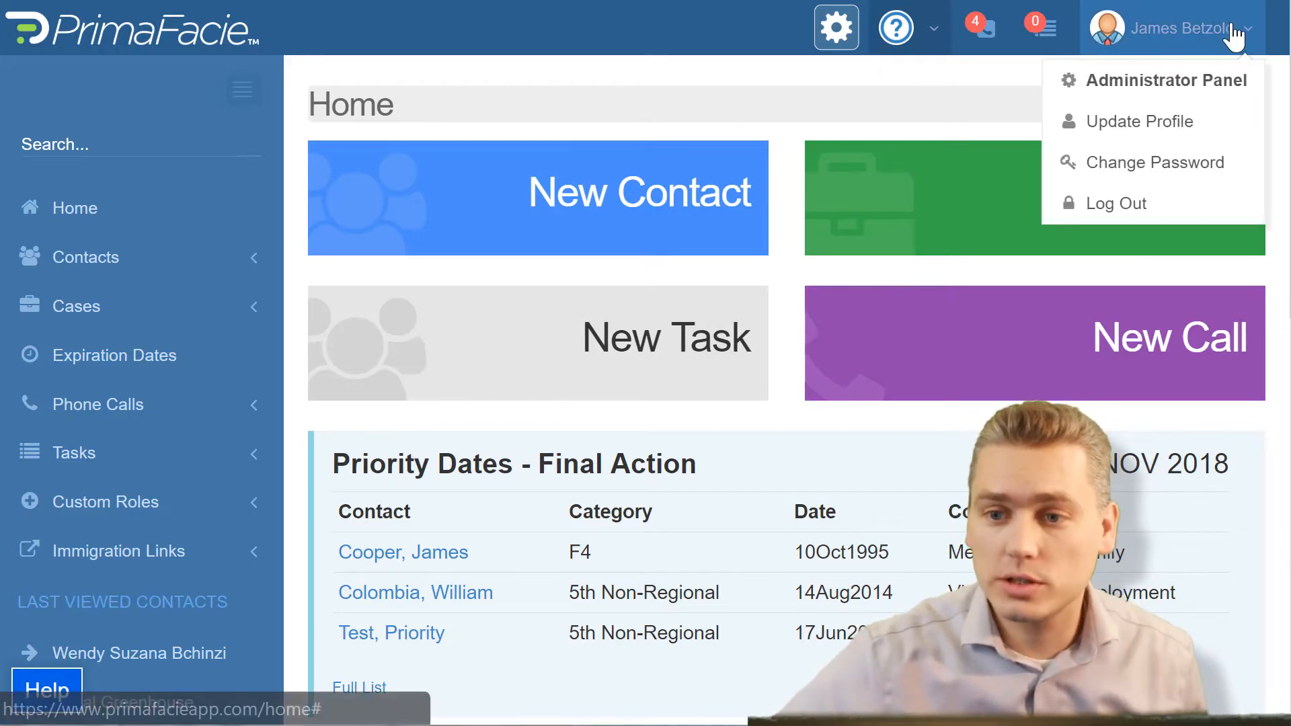
pyautogui.click(1207, 84)
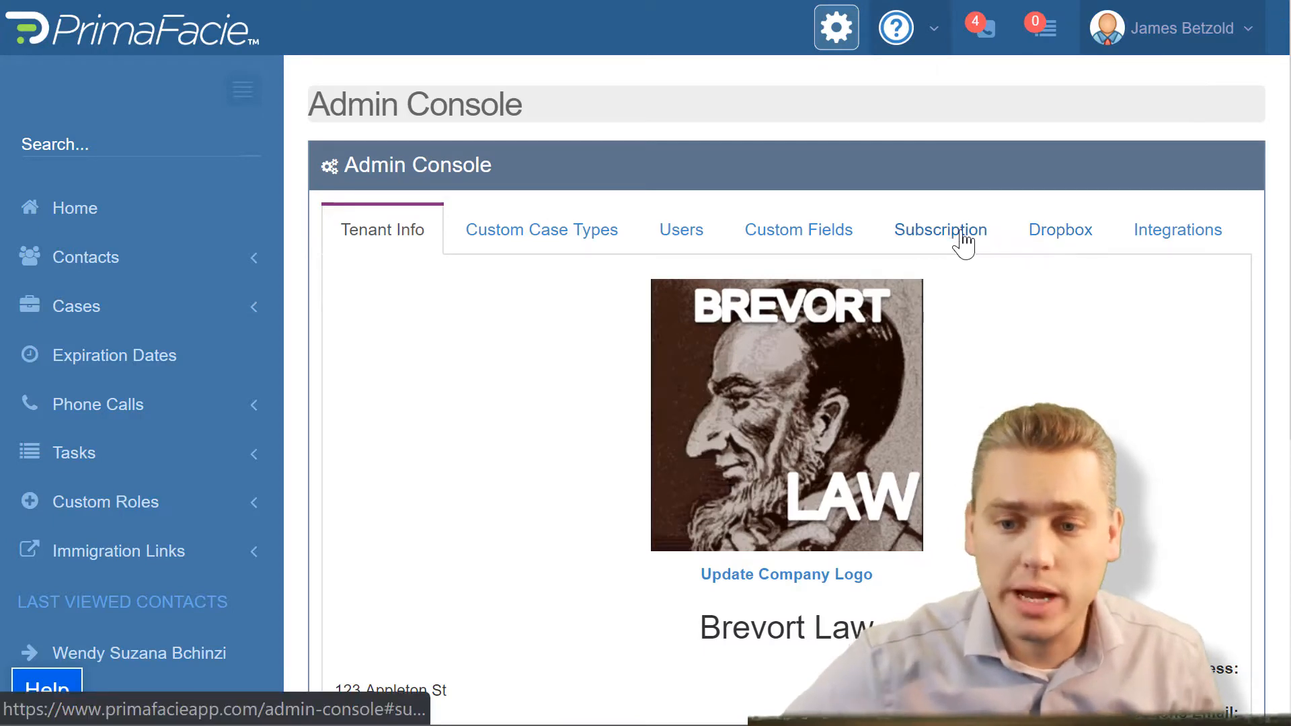
pyautogui.click(1165, 233)
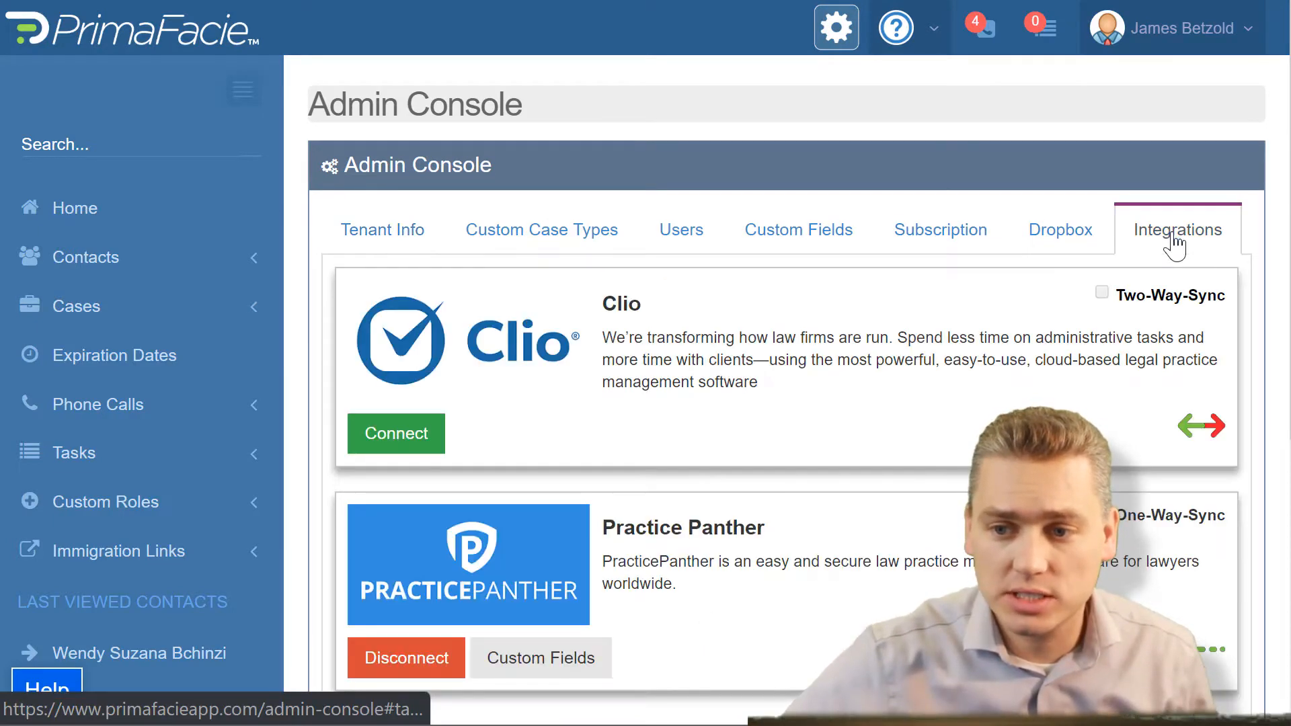
pyautogui.scroll(-5, 912, 305)
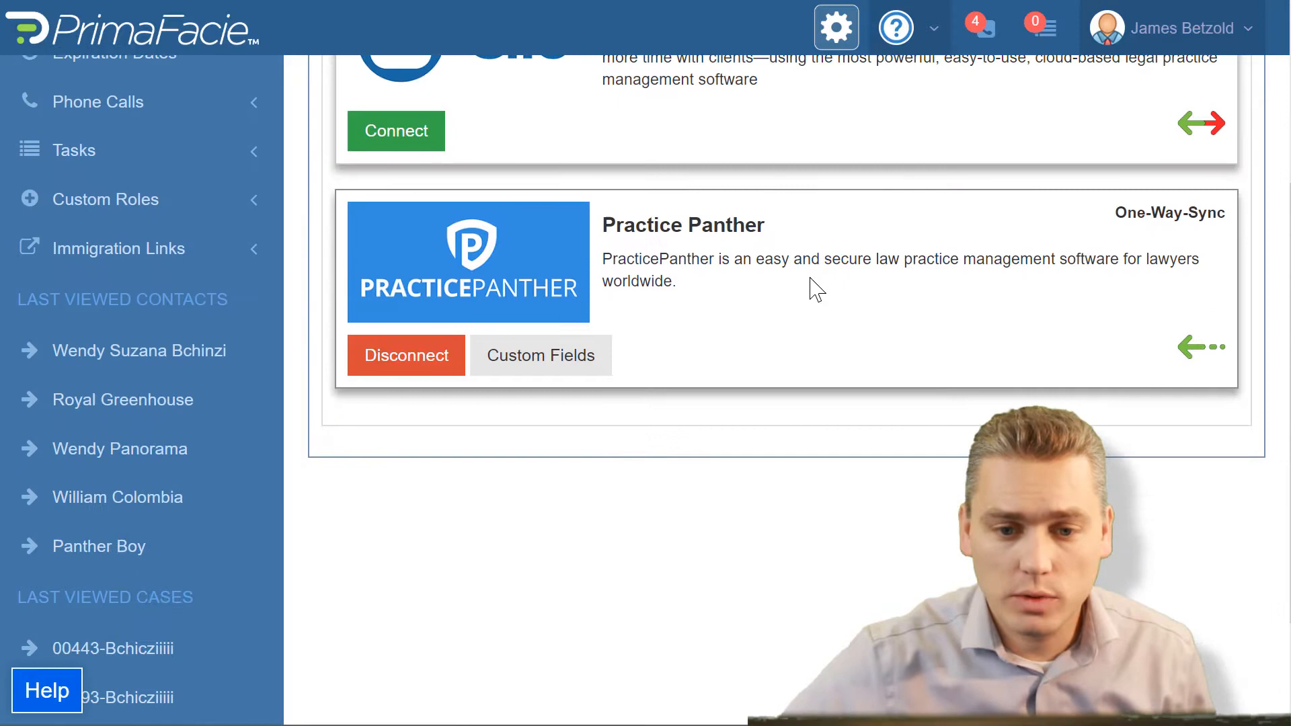
pyautogui.click(548, 378)
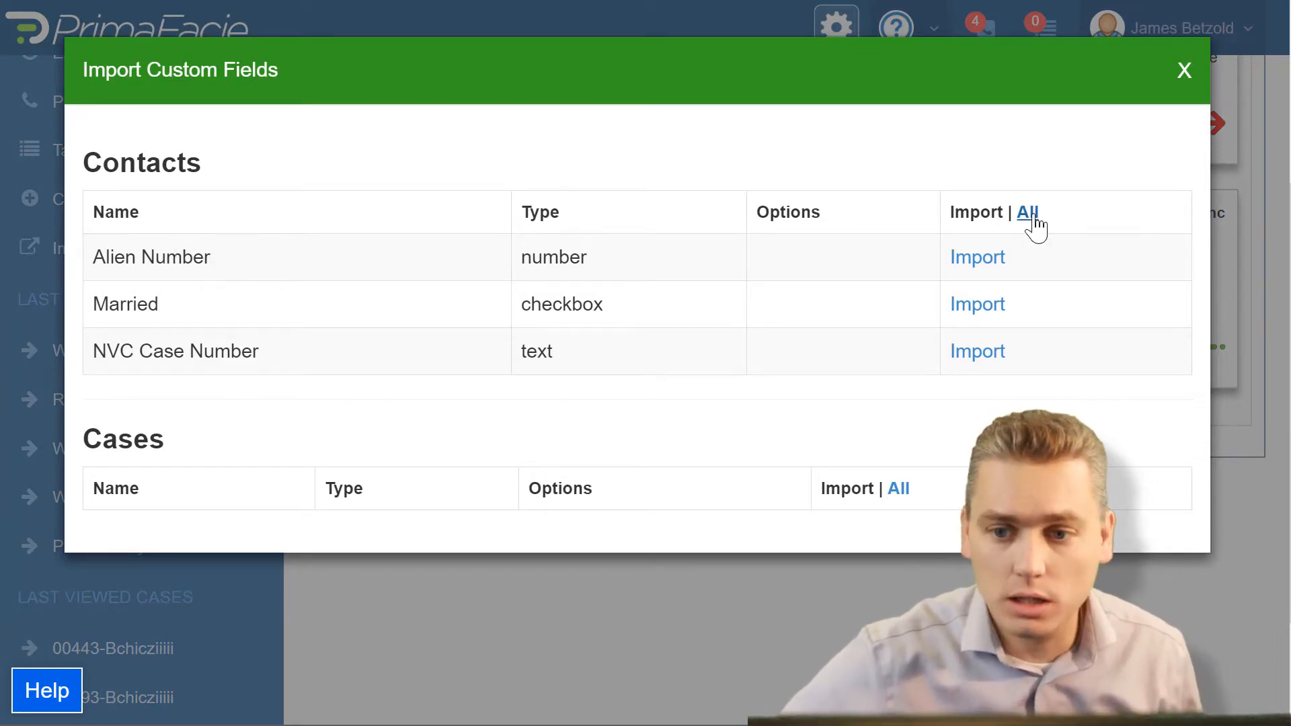
# Step: Import the Practice Panther contact fields Alien Number, Married and NVC Case Number individually, and close the import dialog
pyautogui.click(979, 259)
pyautogui.click(989, 305)
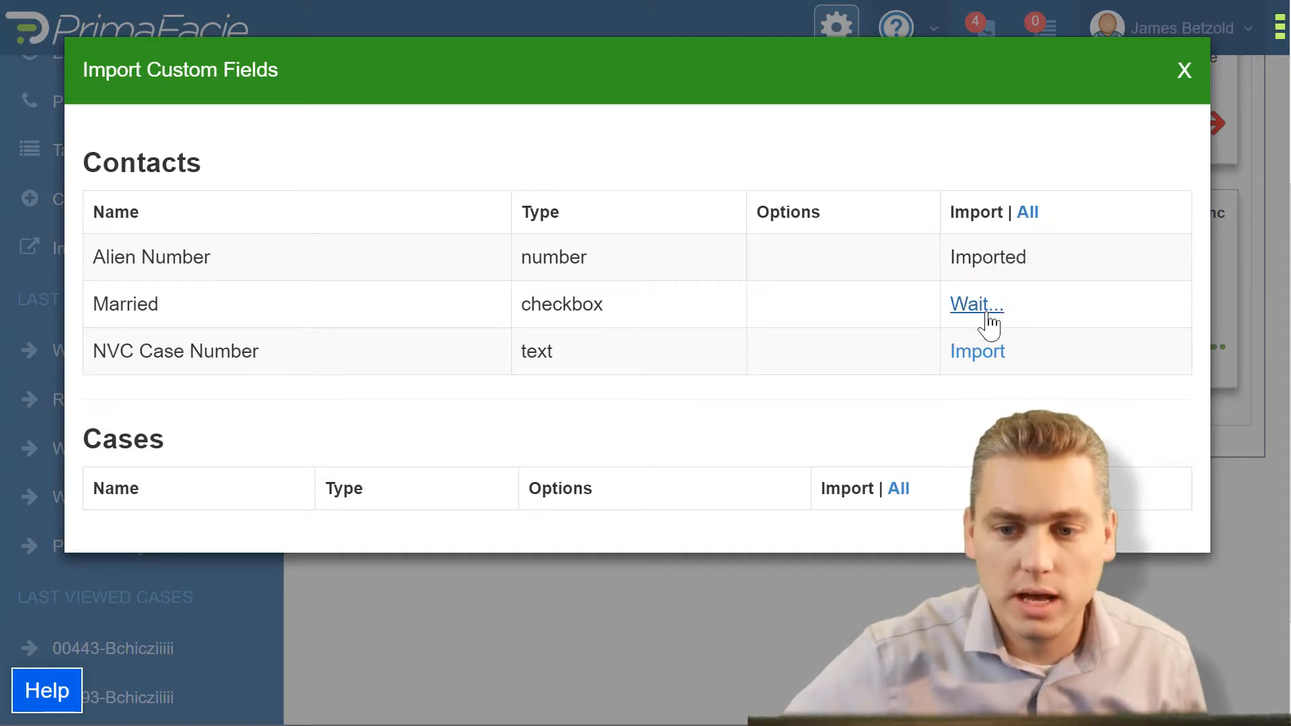
pyautogui.click(986, 353)
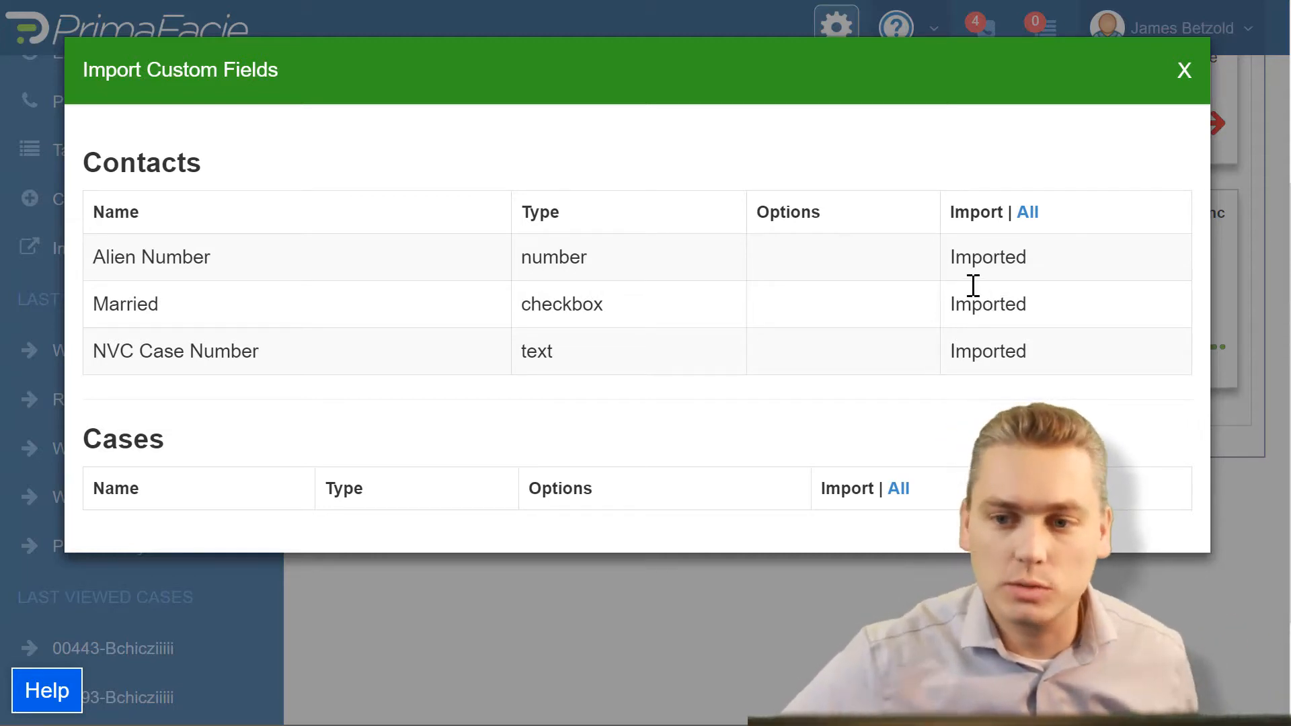
pyautogui.click(1183, 71)
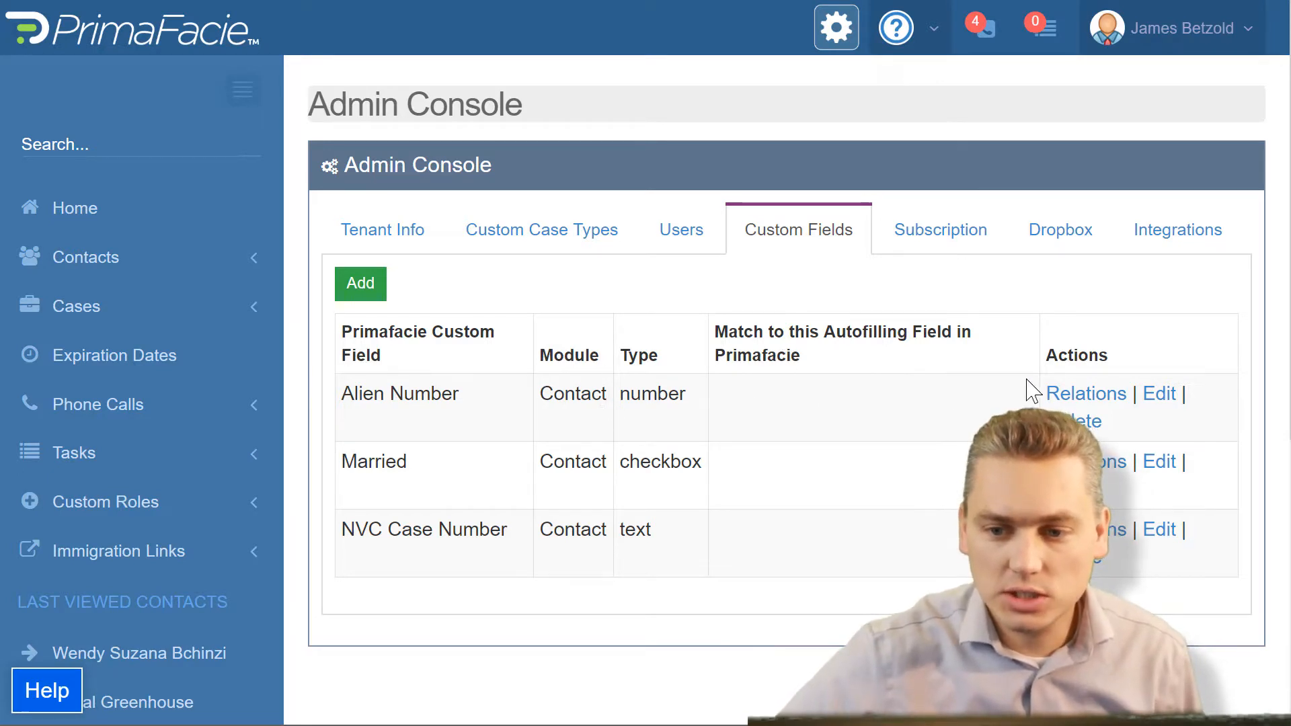
# Step: Edit the Alien Number custom field to assign it to the Contact module and save it
pyautogui.click(1158, 396)
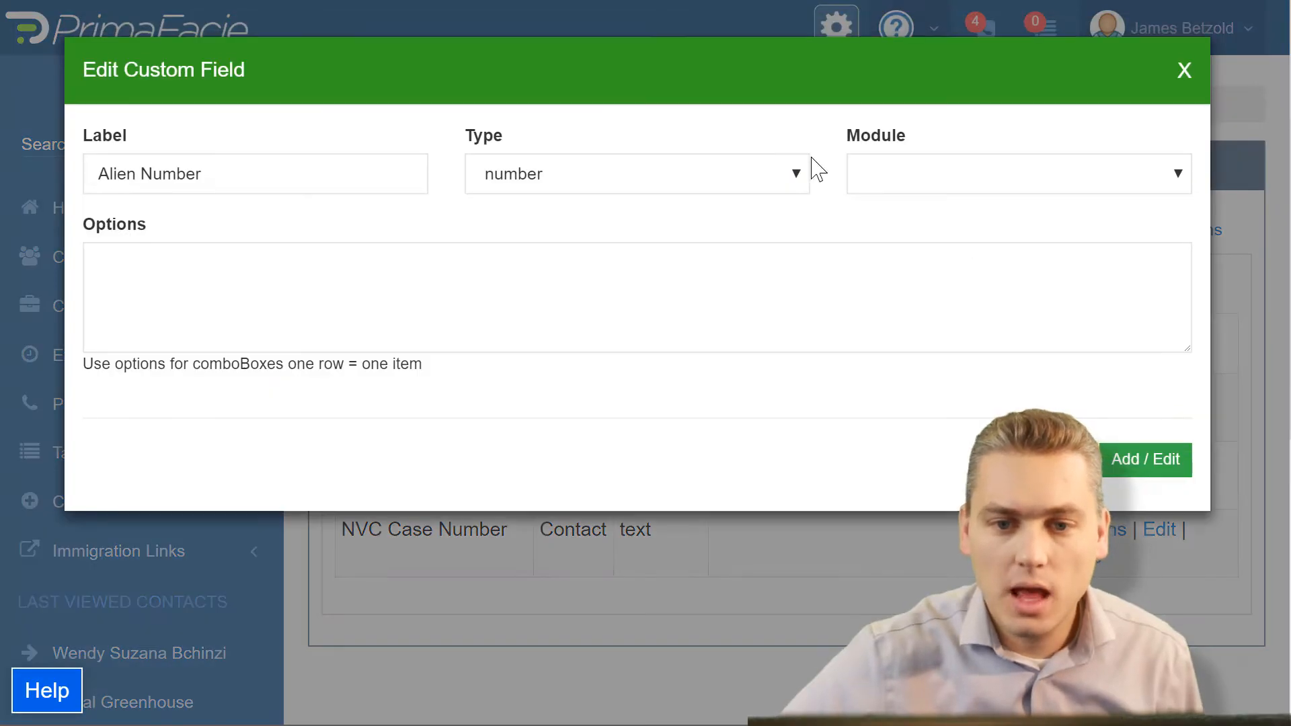
pyautogui.click(1178, 176)
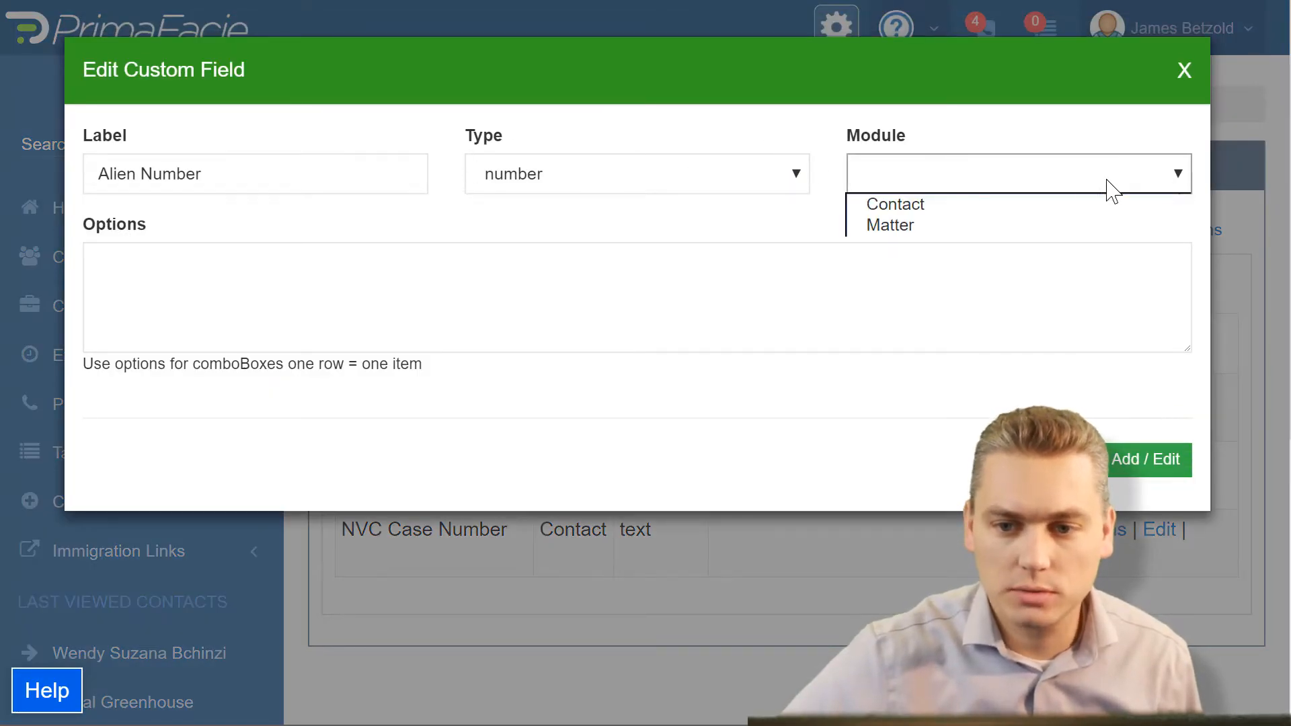
pyautogui.click(1039, 205)
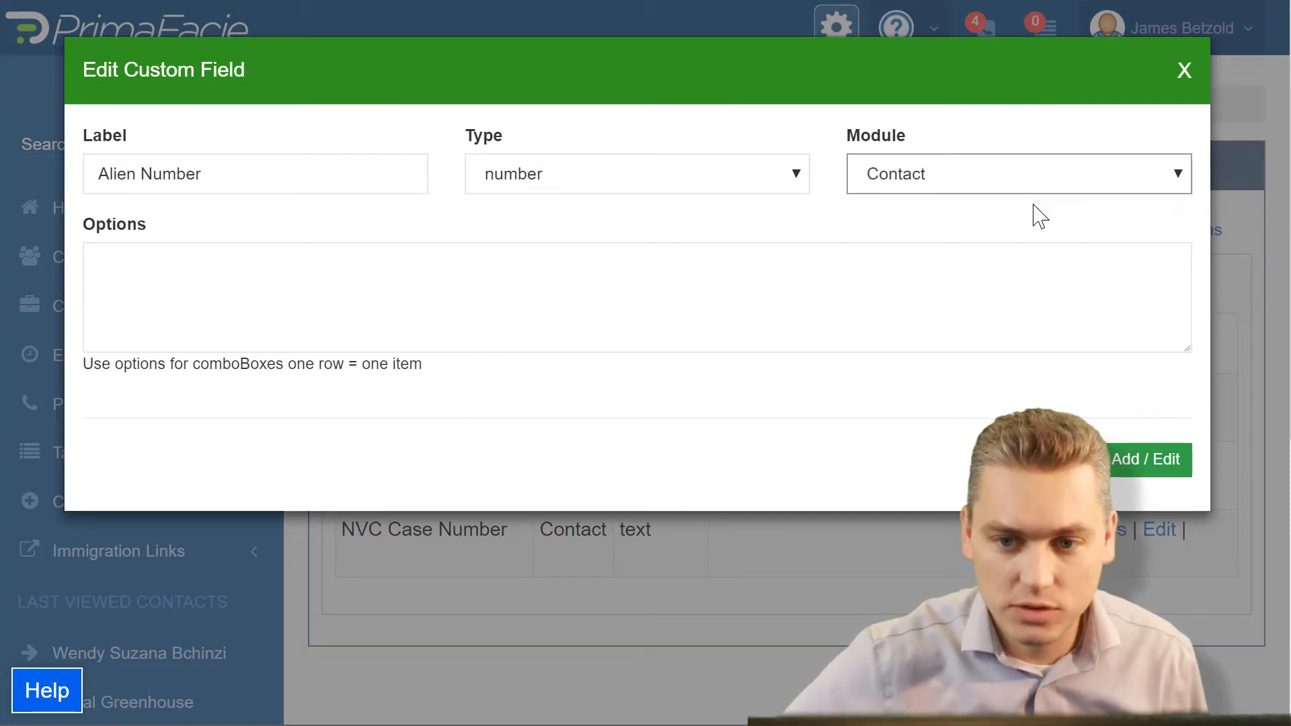
pyautogui.click(1134, 460)
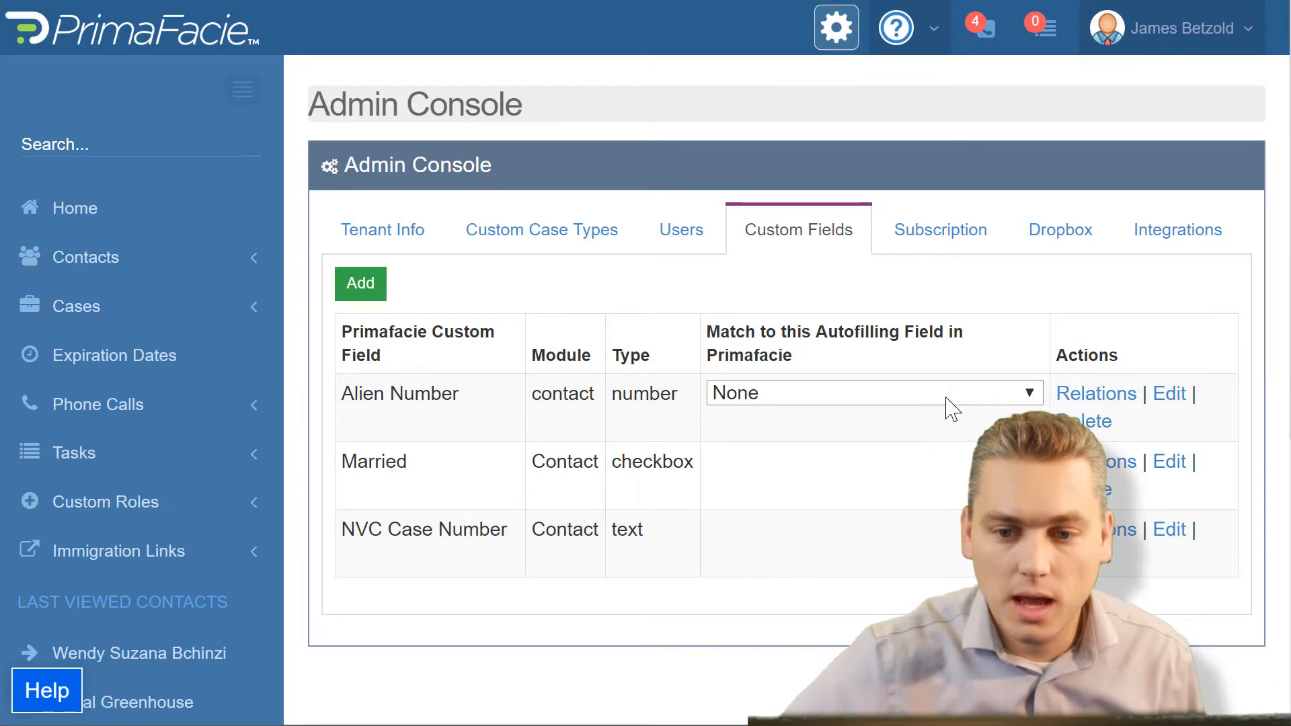
# Step: Assign the Married custom field to the Contact module and save the change
pyautogui.click(1173, 464)
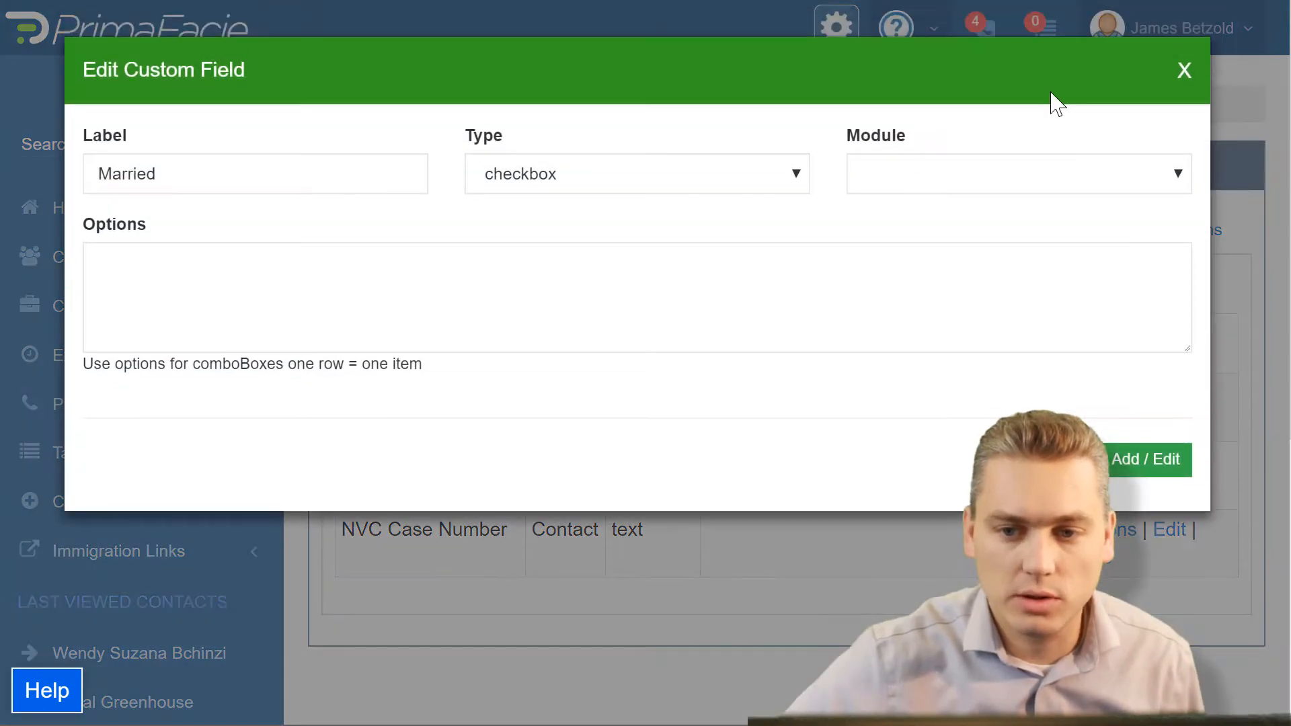
pyautogui.click(1189, 173)
pyautogui.click(1143, 205)
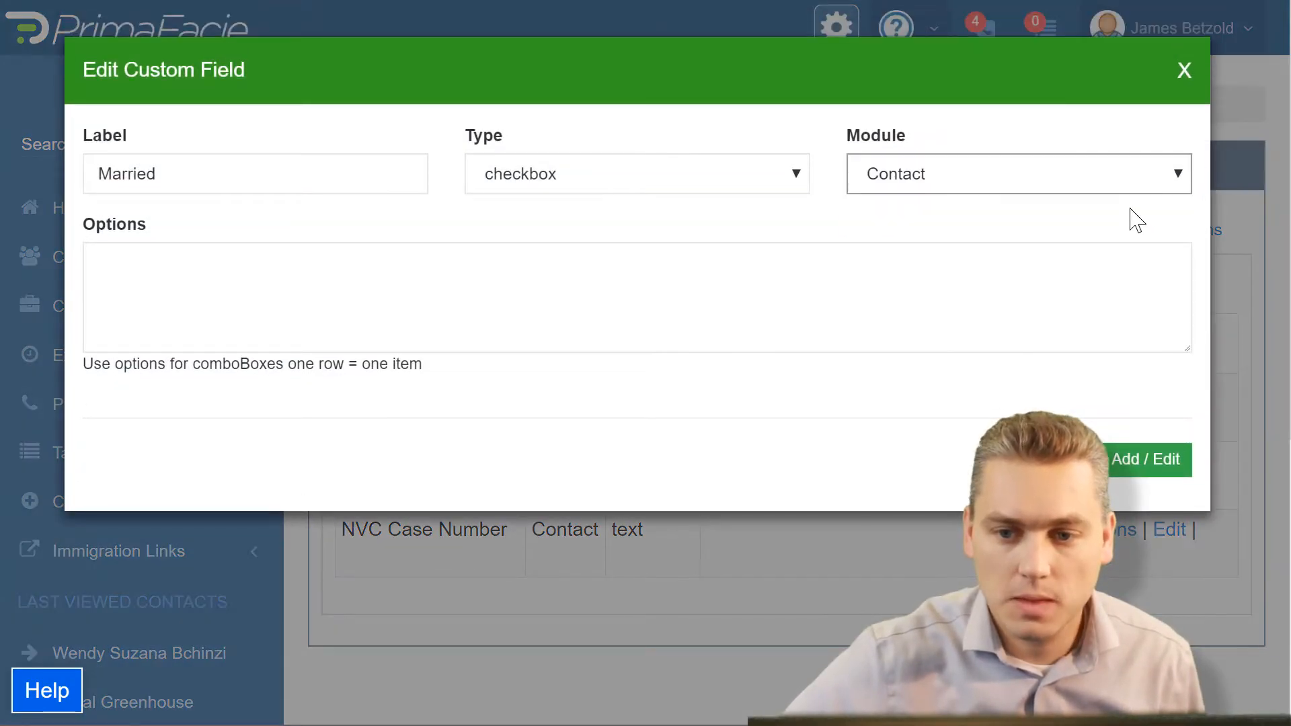
pyautogui.click(1173, 458)
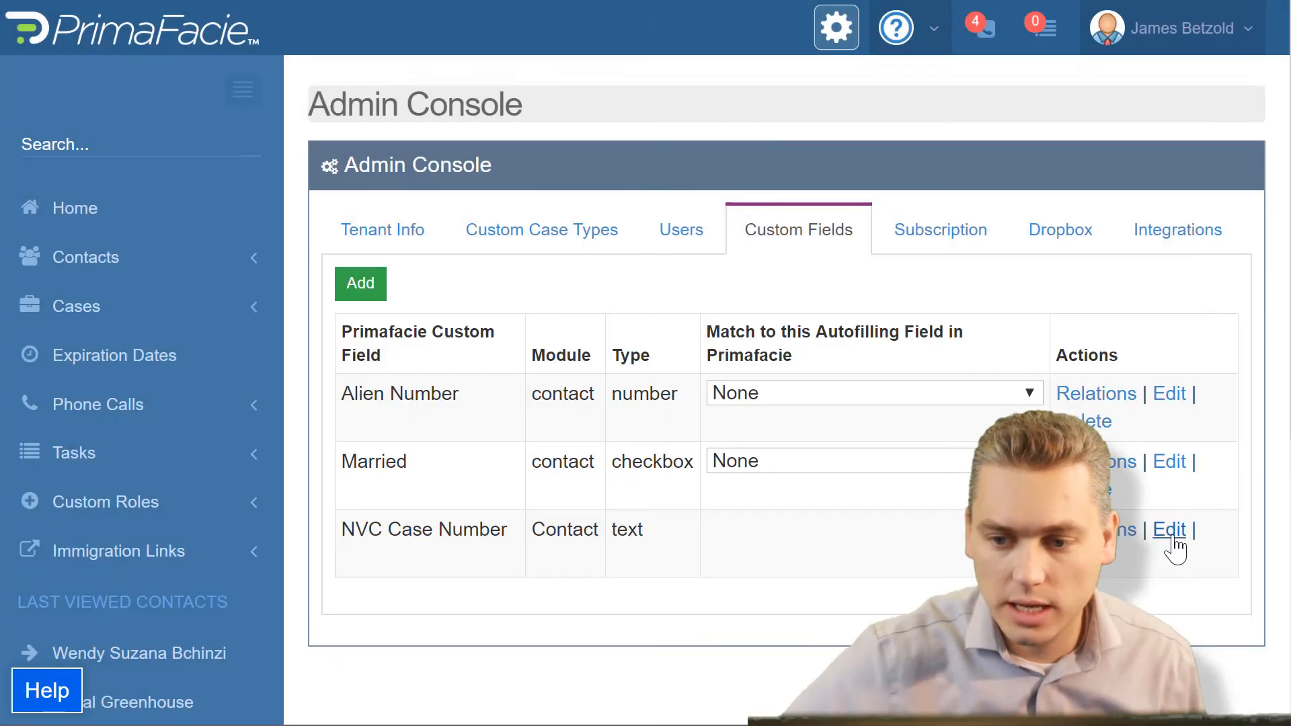
# Step: Assign the NVC Case Number custom field to the Contact module and save the change
pyautogui.click(1172, 531)
pyautogui.click(1180, 181)
pyautogui.click(1138, 205)
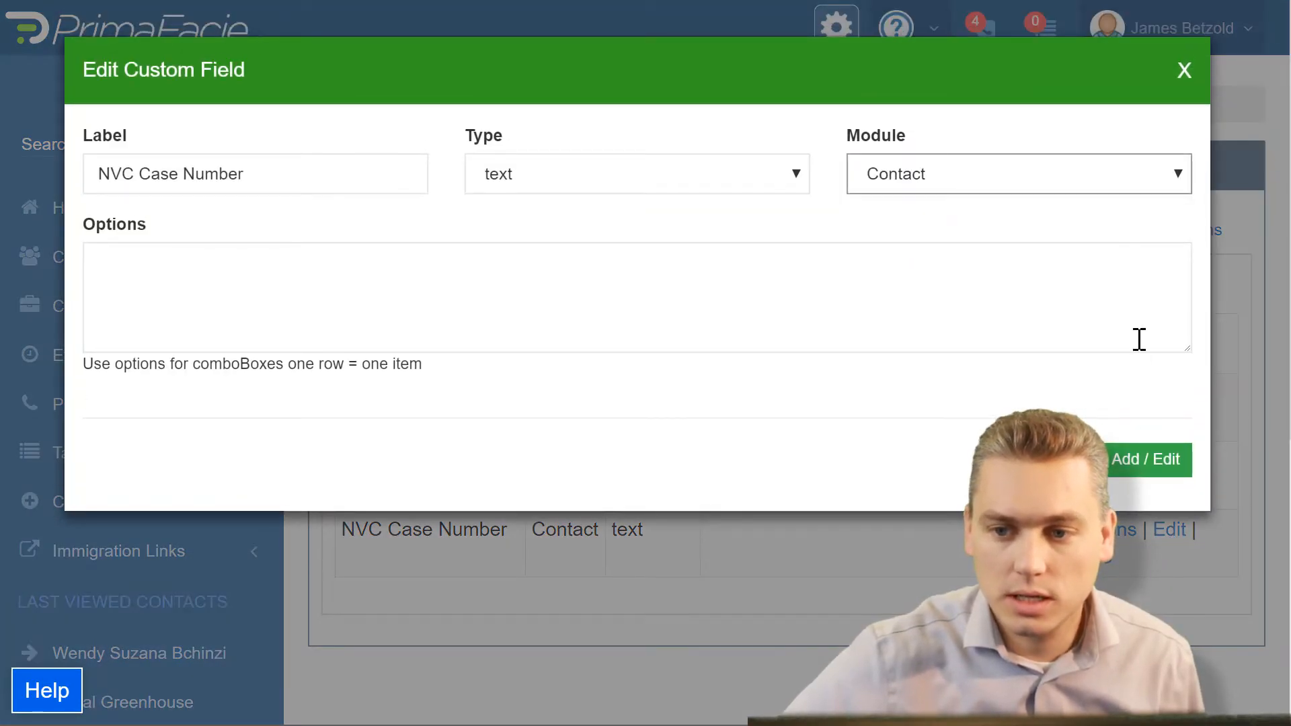
pyautogui.click(1143, 460)
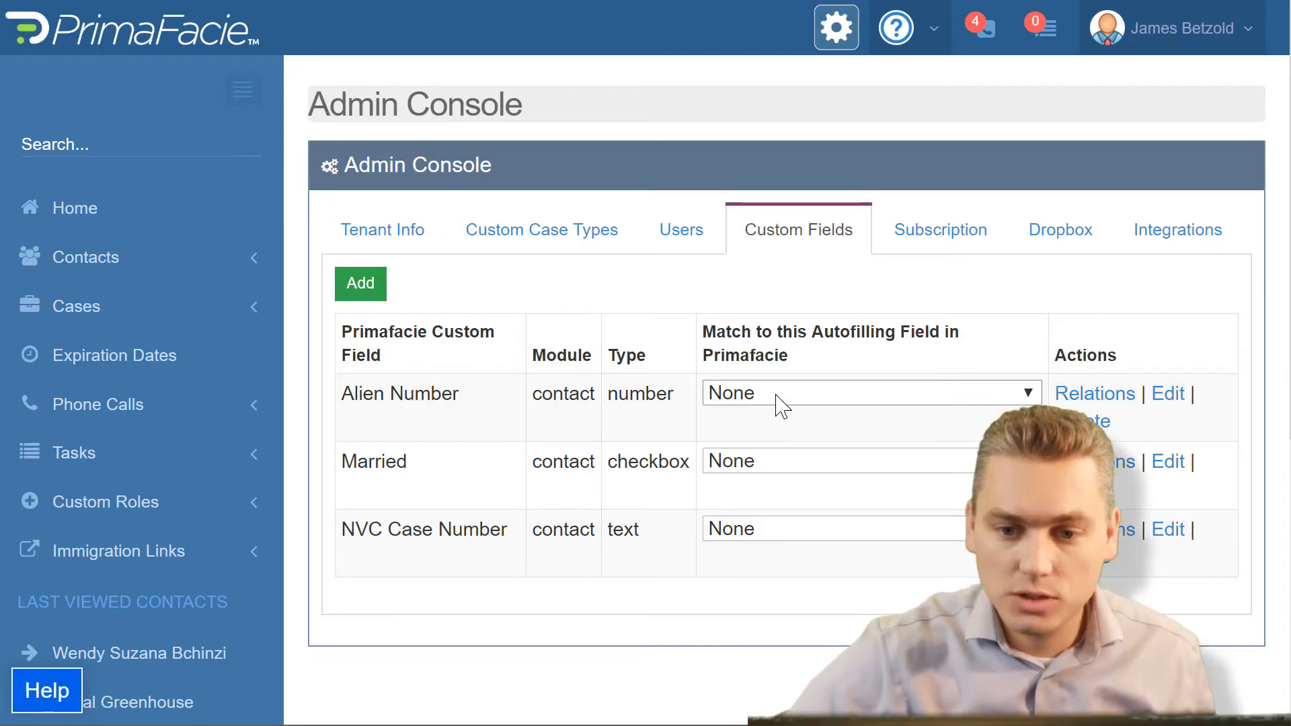
# Step: Match the Alien Number custom field to the Alien Number autofilling field
pyautogui.click(874, 395)
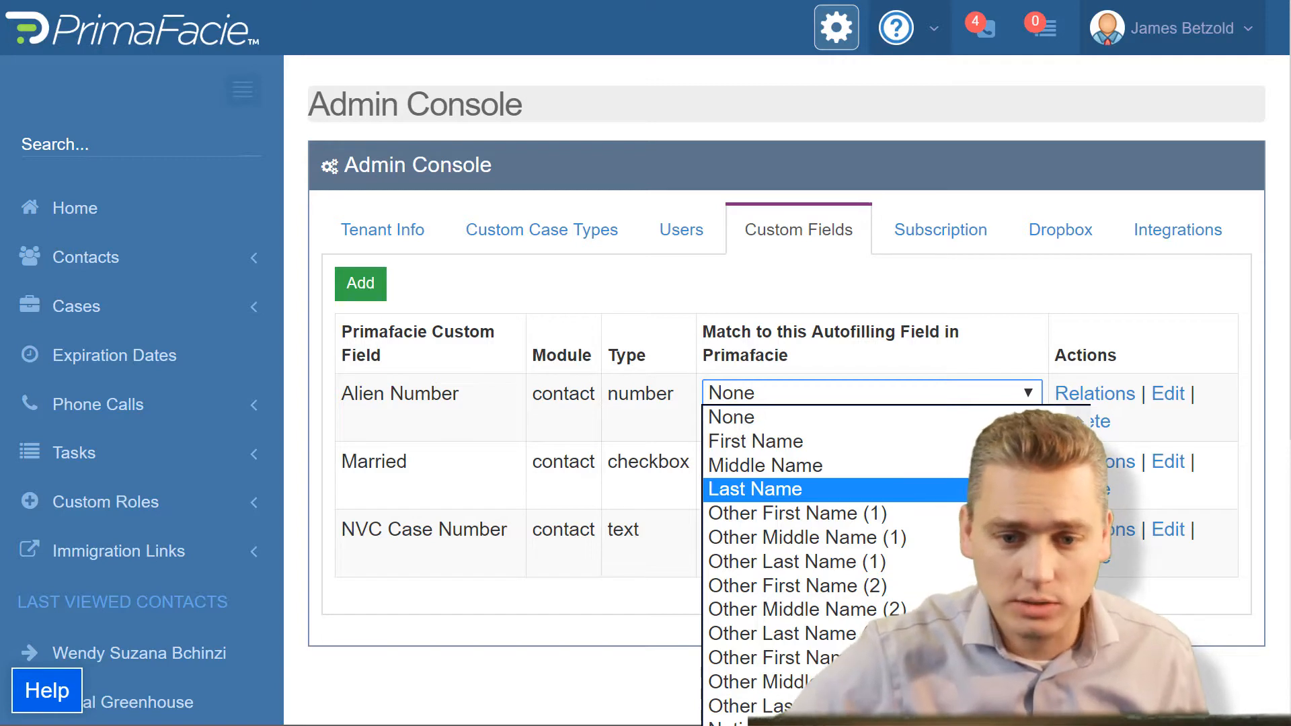
pyautogui.scroll(-10, 807, 565)
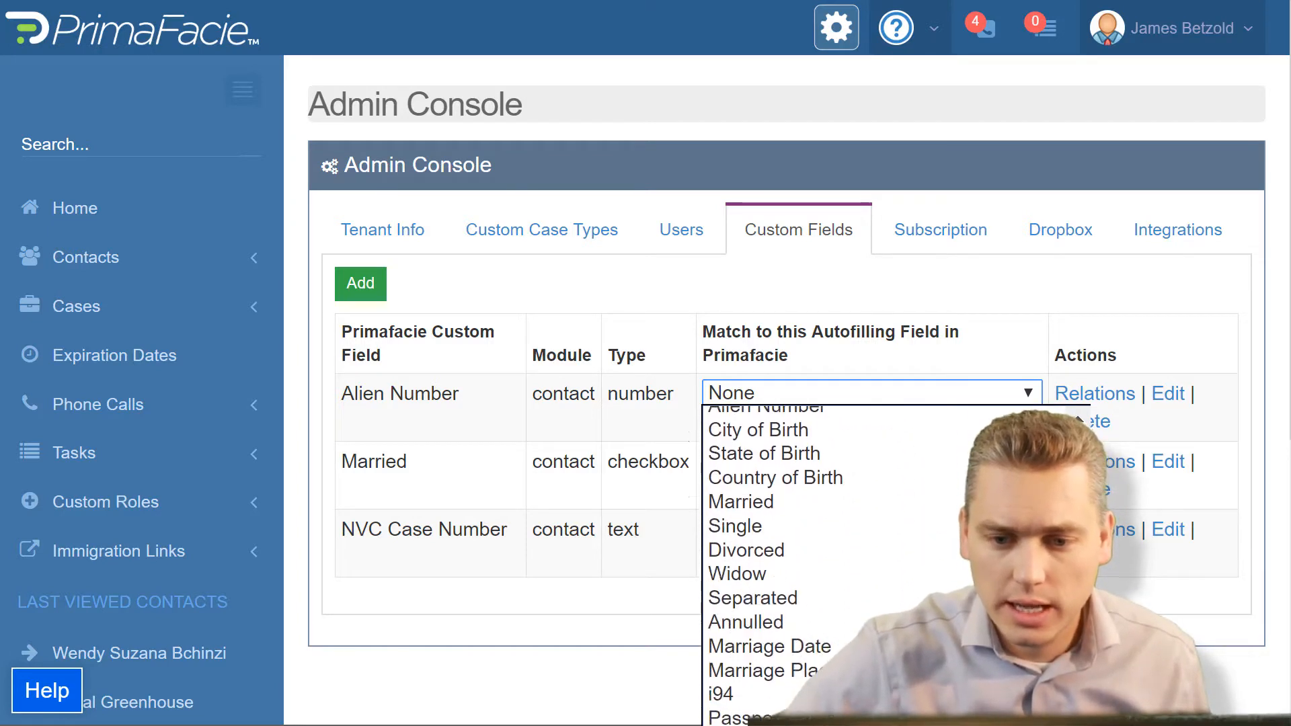
pyautogui.scroll(1, 807, 565)
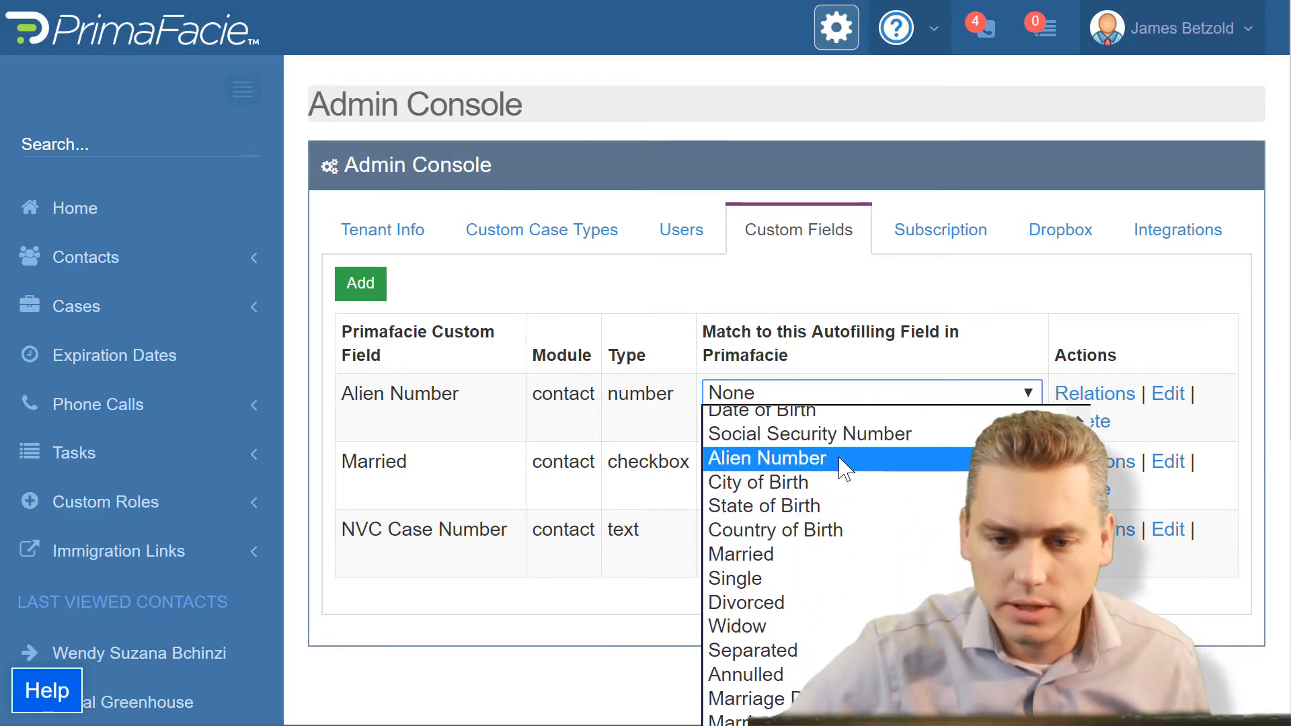
pyautogui.click(841, 467)
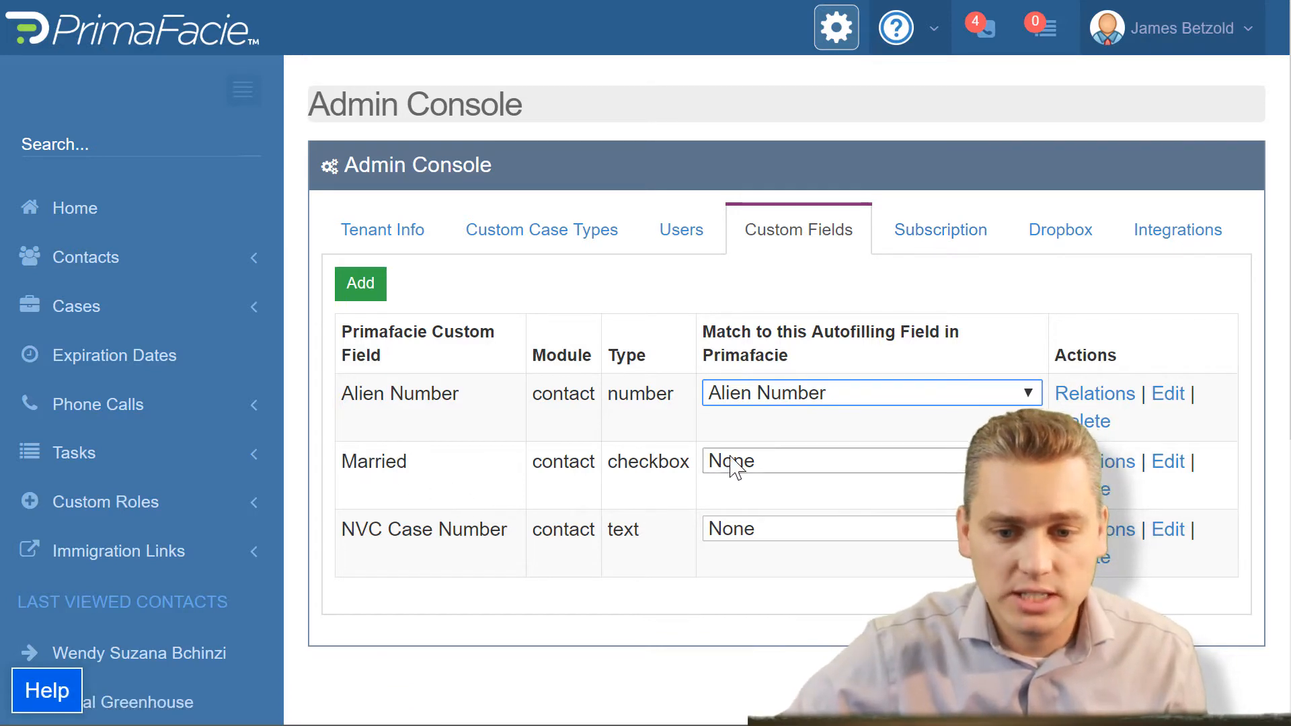
# Step: Match the Married custom field to the Married autofilling field
pyautogui.click(841, 461)
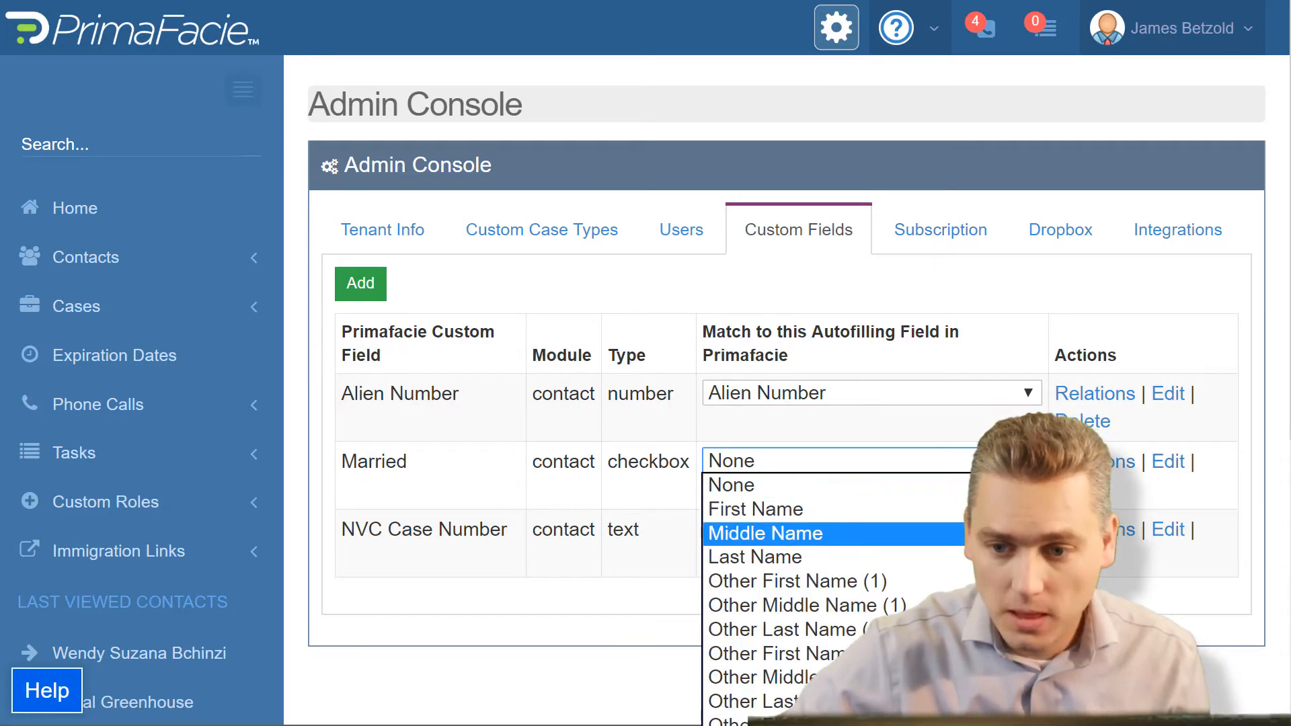
pyautogui.press('Escape')
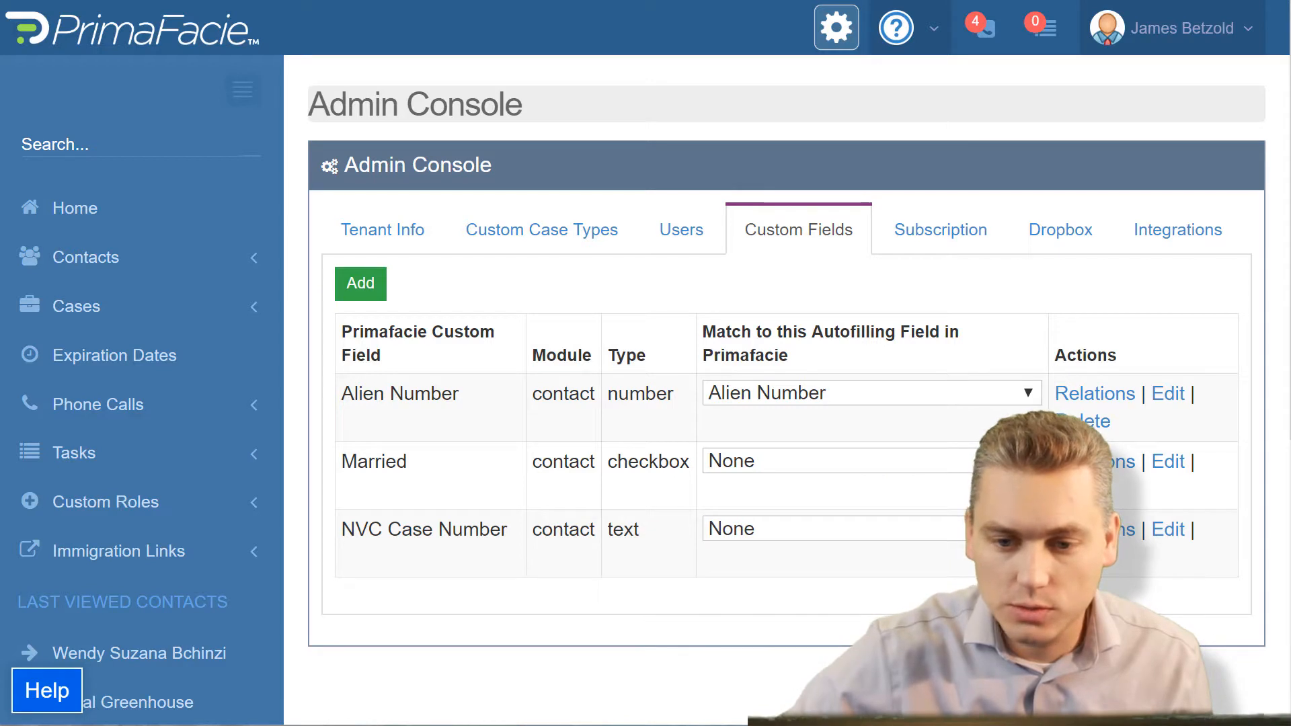
pyautogui.click(1011, 461)
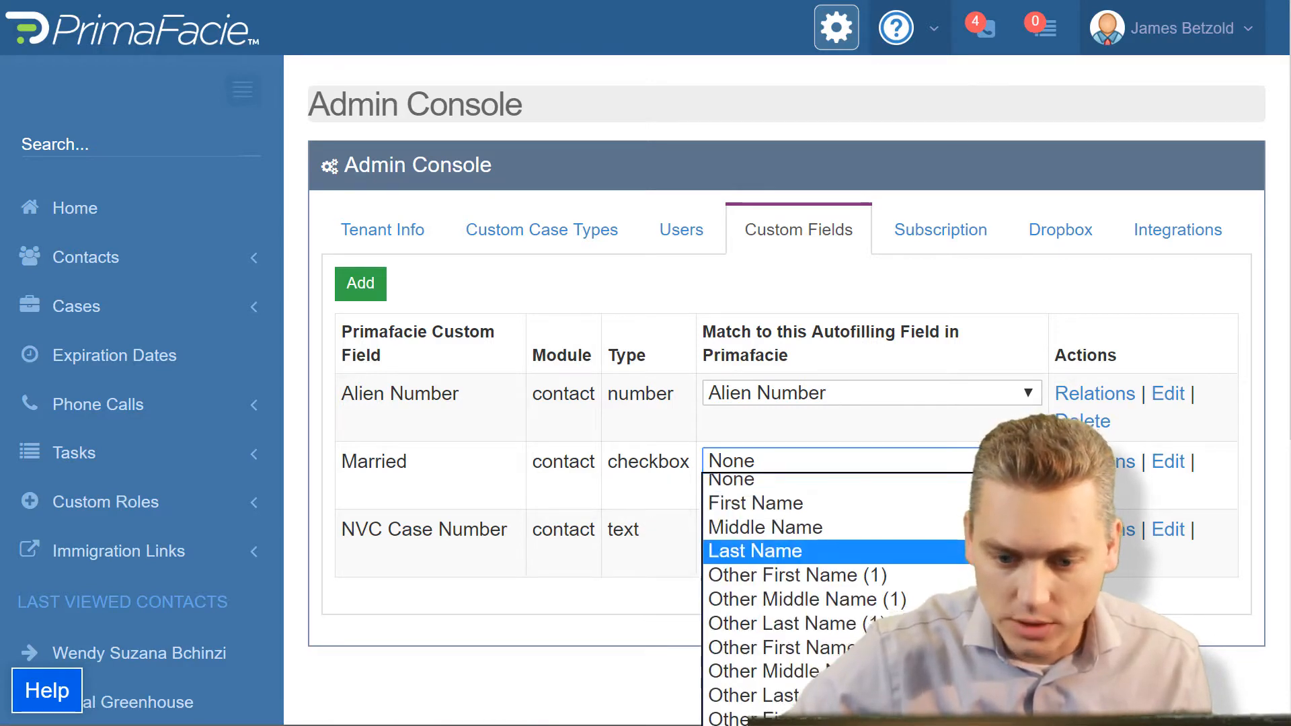
pyautogui.scroll(-7, 803, 592)
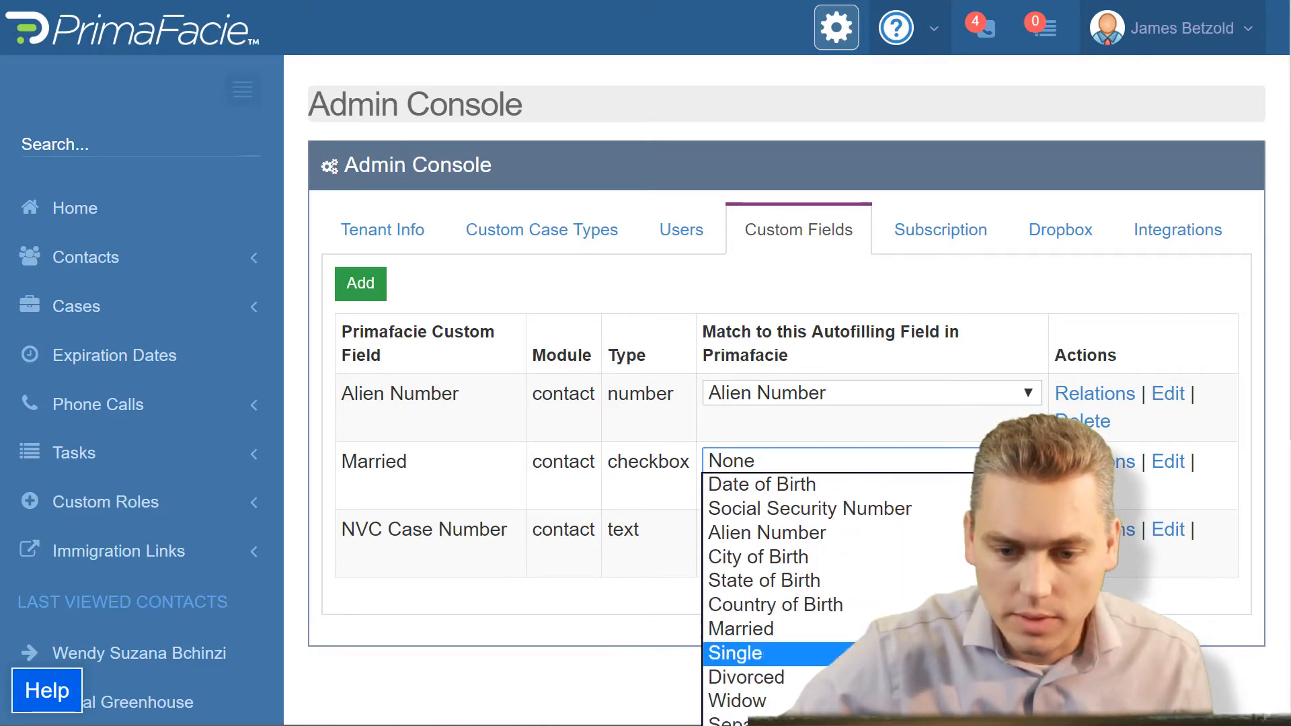
pyautogui.click(872, 653)
pyautogui.click(1010, 462)
pyautogui.scroll(1, 804, 592)
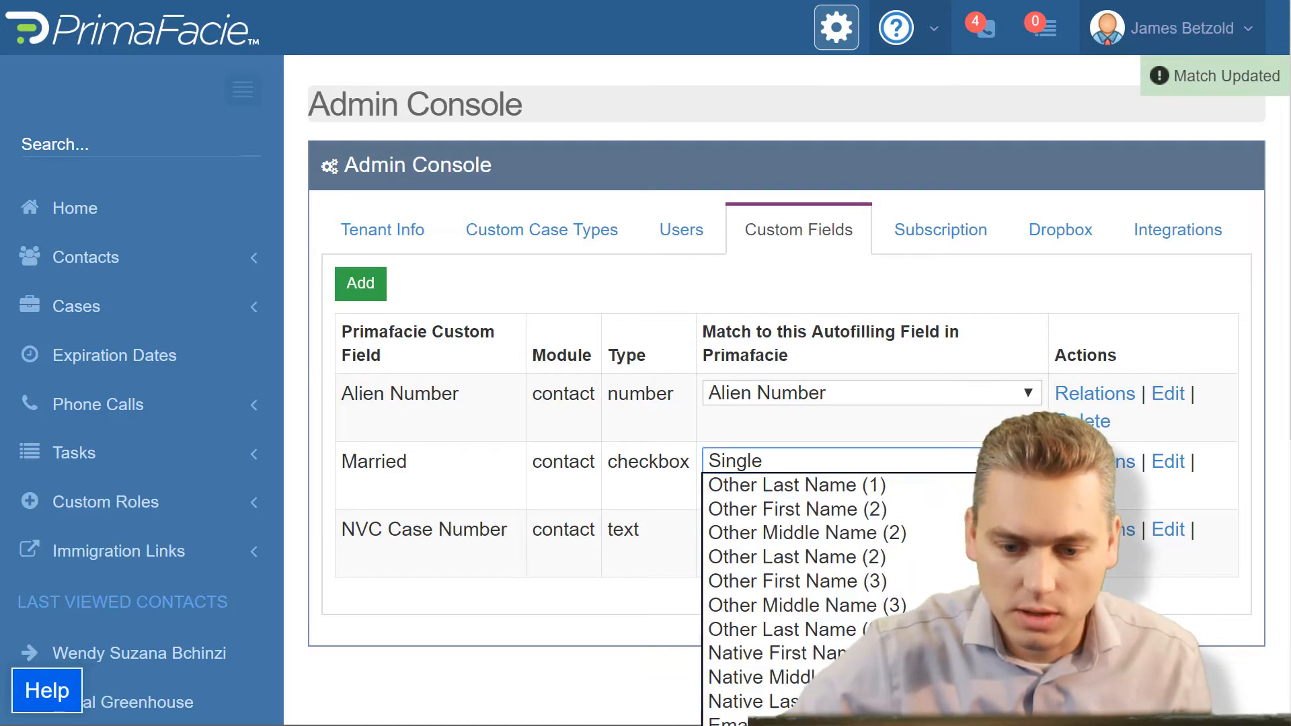
pyautogui.press('Return')
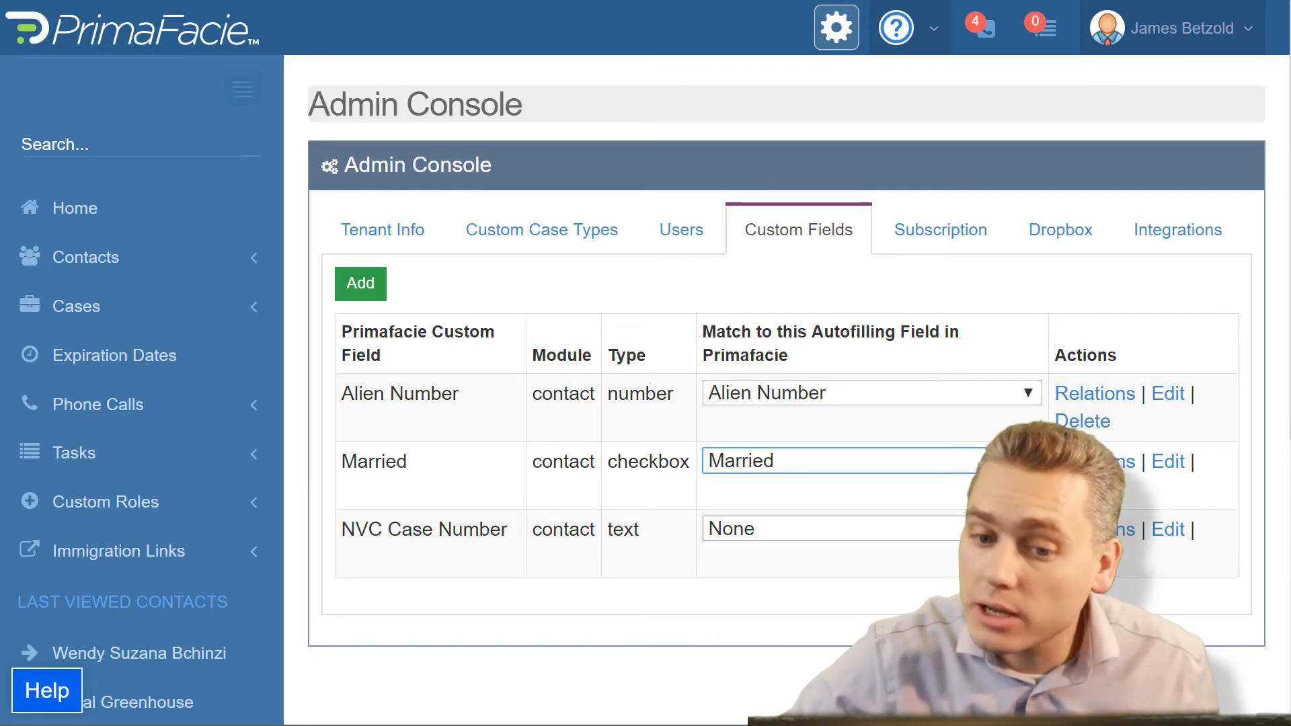
# Step: Match the NVC Case Number custom field to the National Visa center Case Number autofilling field
pyautogui.click(1008, 529)
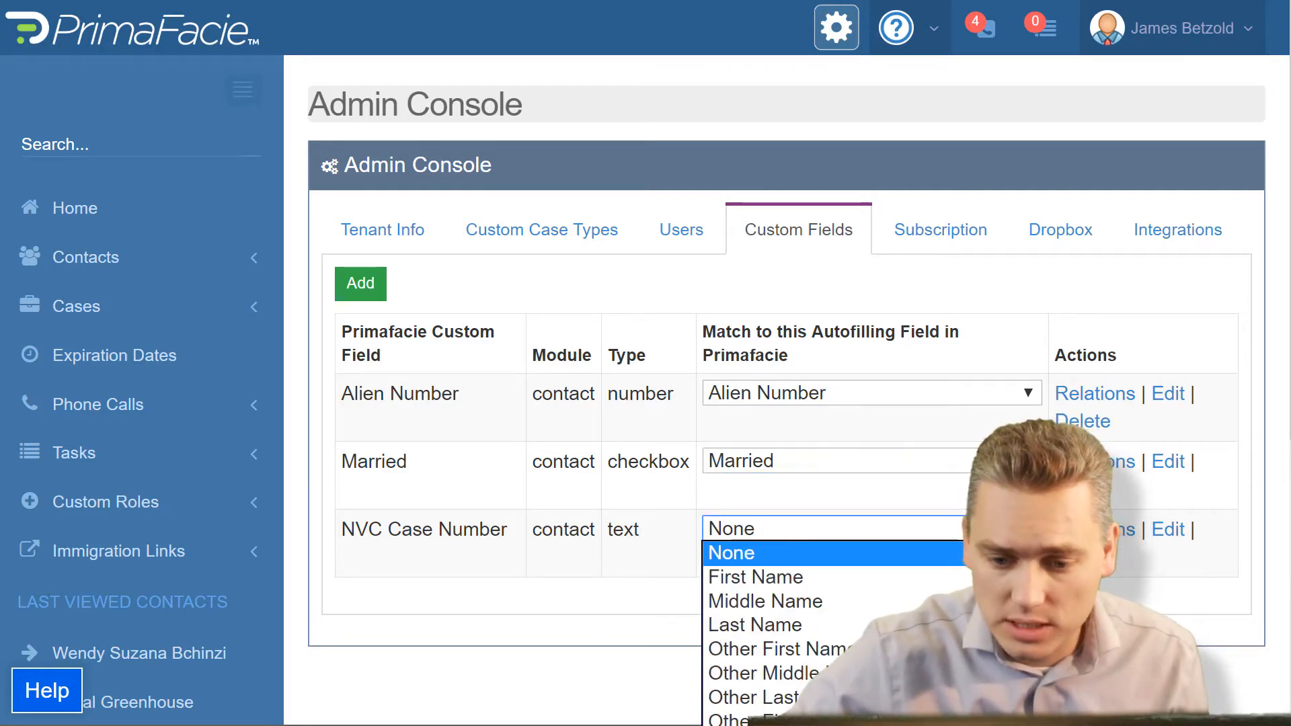
pyautogui.scroll(-8, 834, 632)
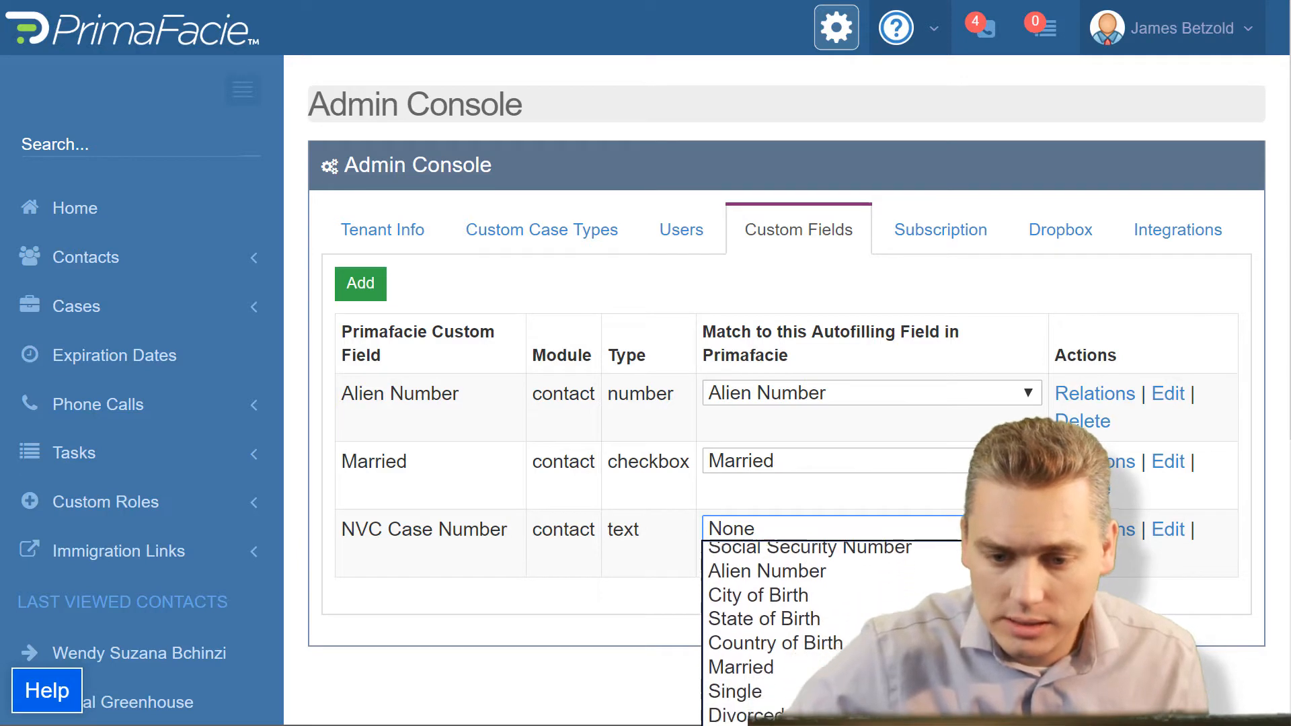
pyautogui.scroll(-10, 834, 632)
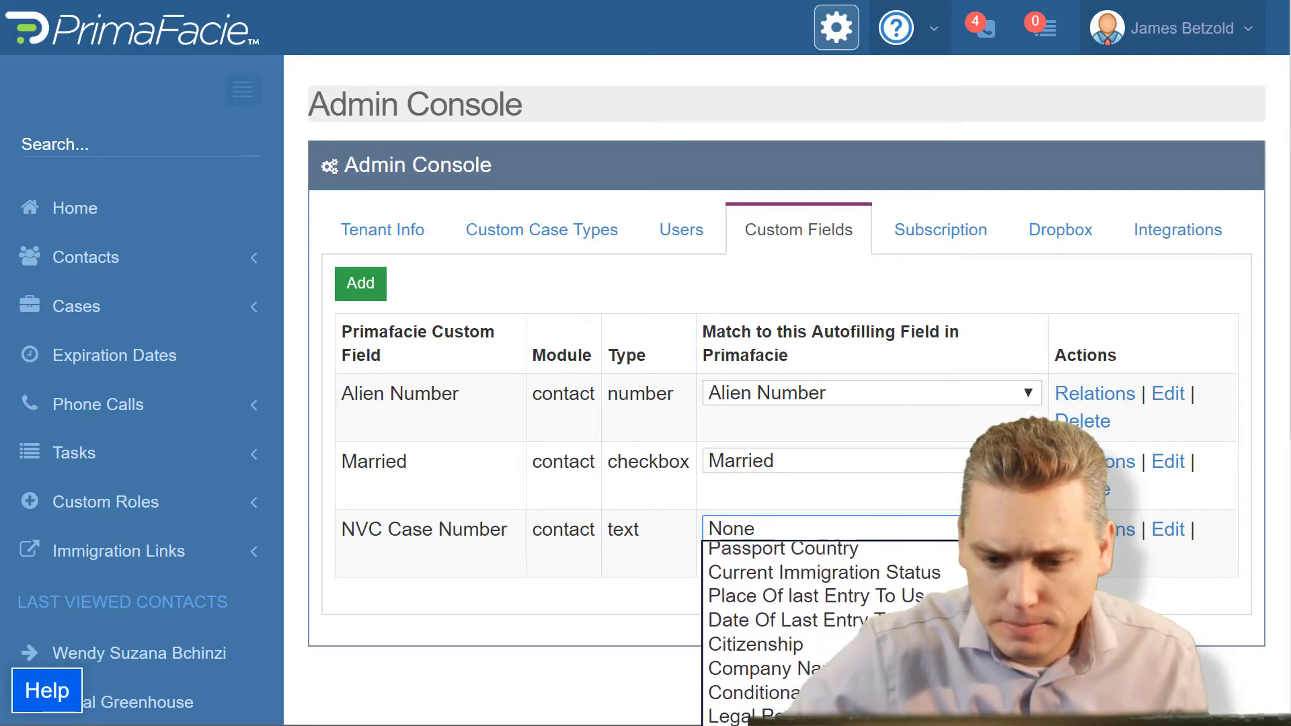
pyautogui.scroll(-5, 834, 632)
pyautogui.scroll(-2, 834, 632)
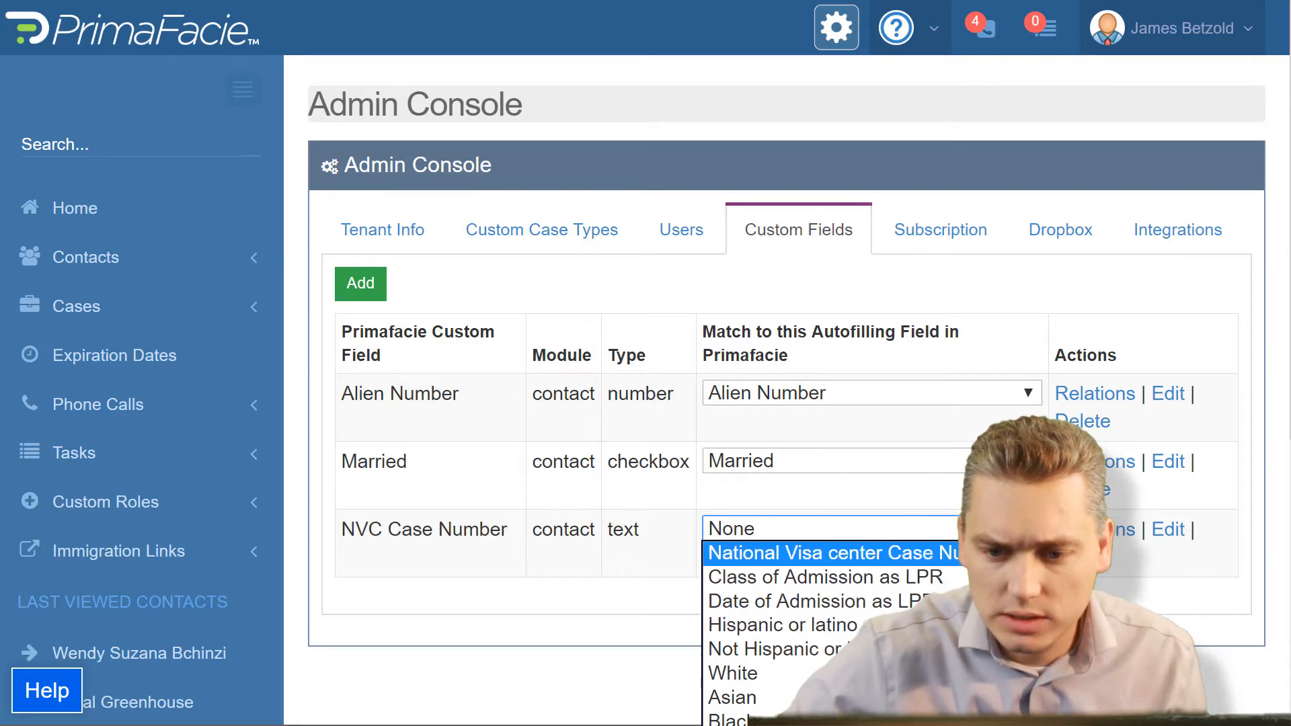
pyautogui.click(860, 553)
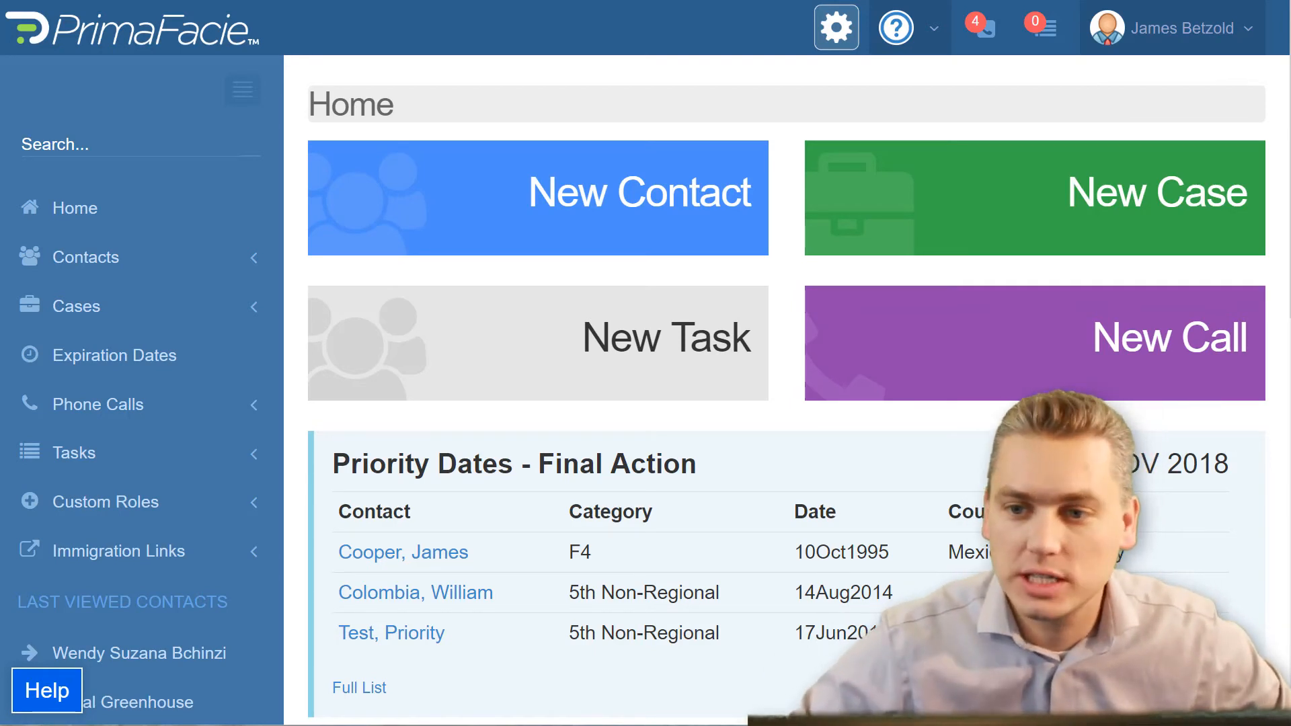
# Step: Search for the contact by first name from the home page and open the matching Practice Panther record for import
pyautogui.click(76, 142)
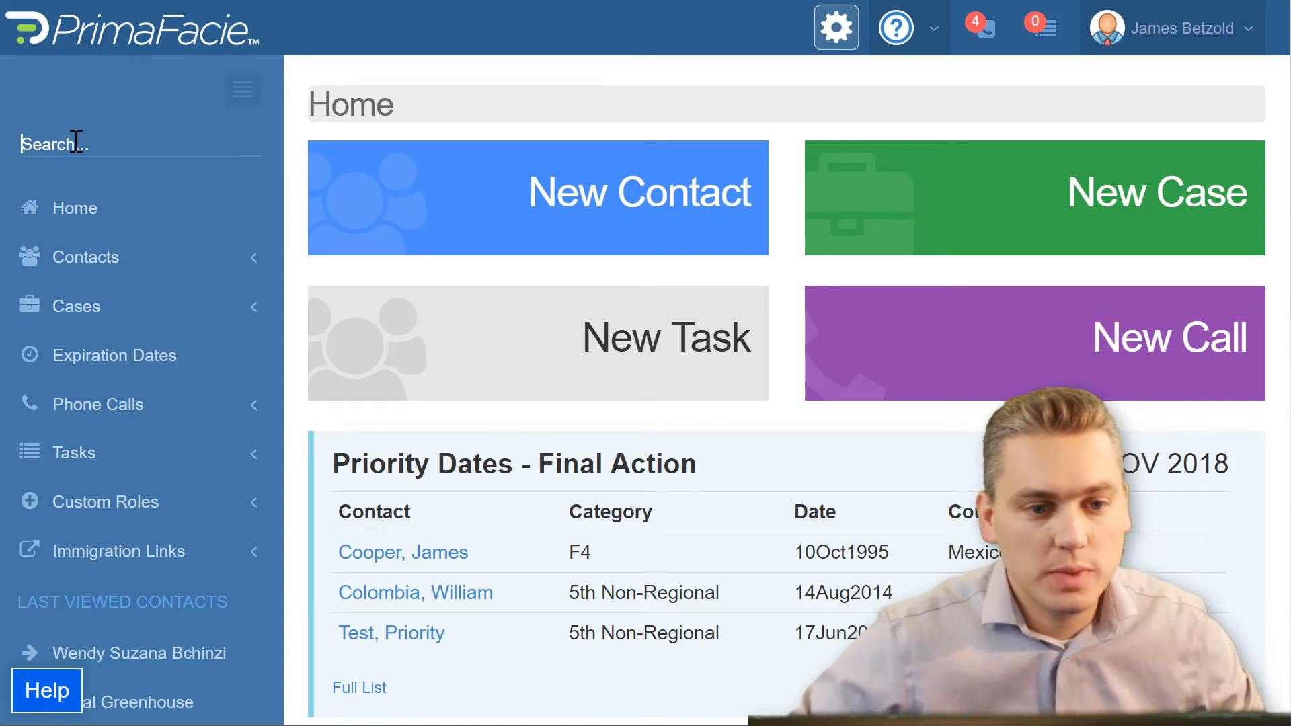
pyautogui.write('Sheldon')
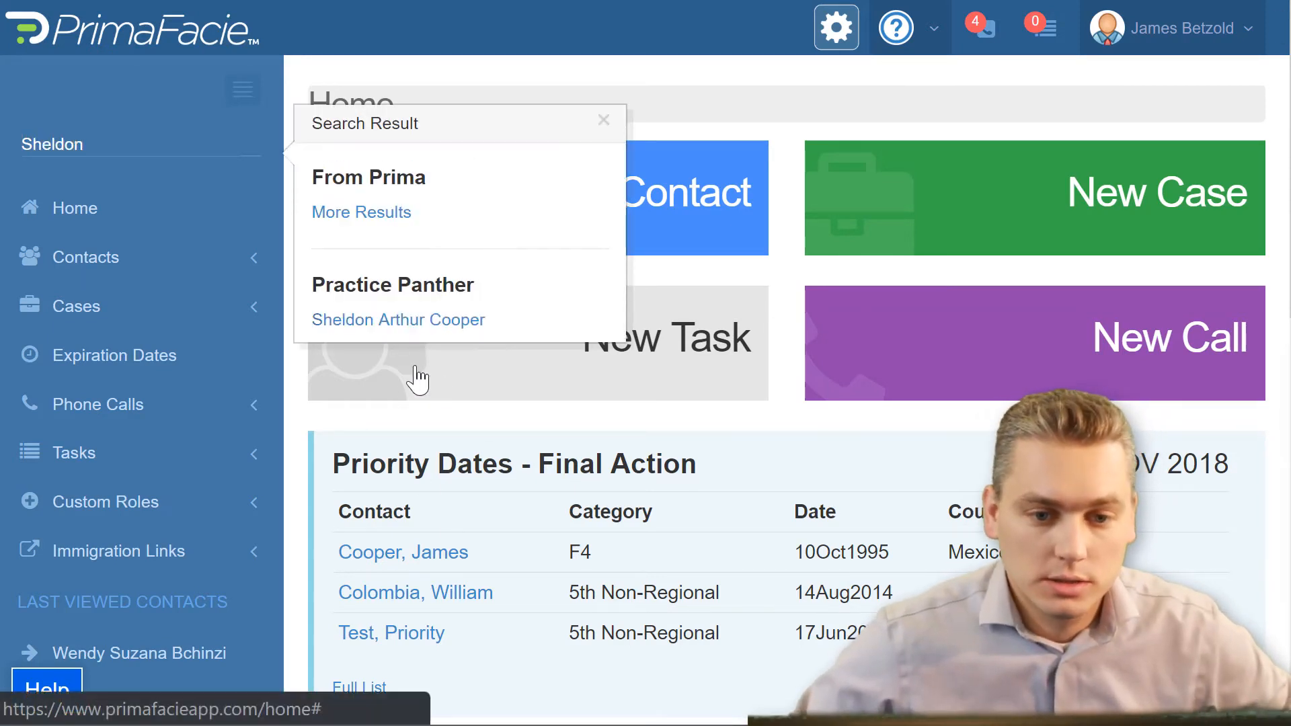
pyautogui.click(399, 322)
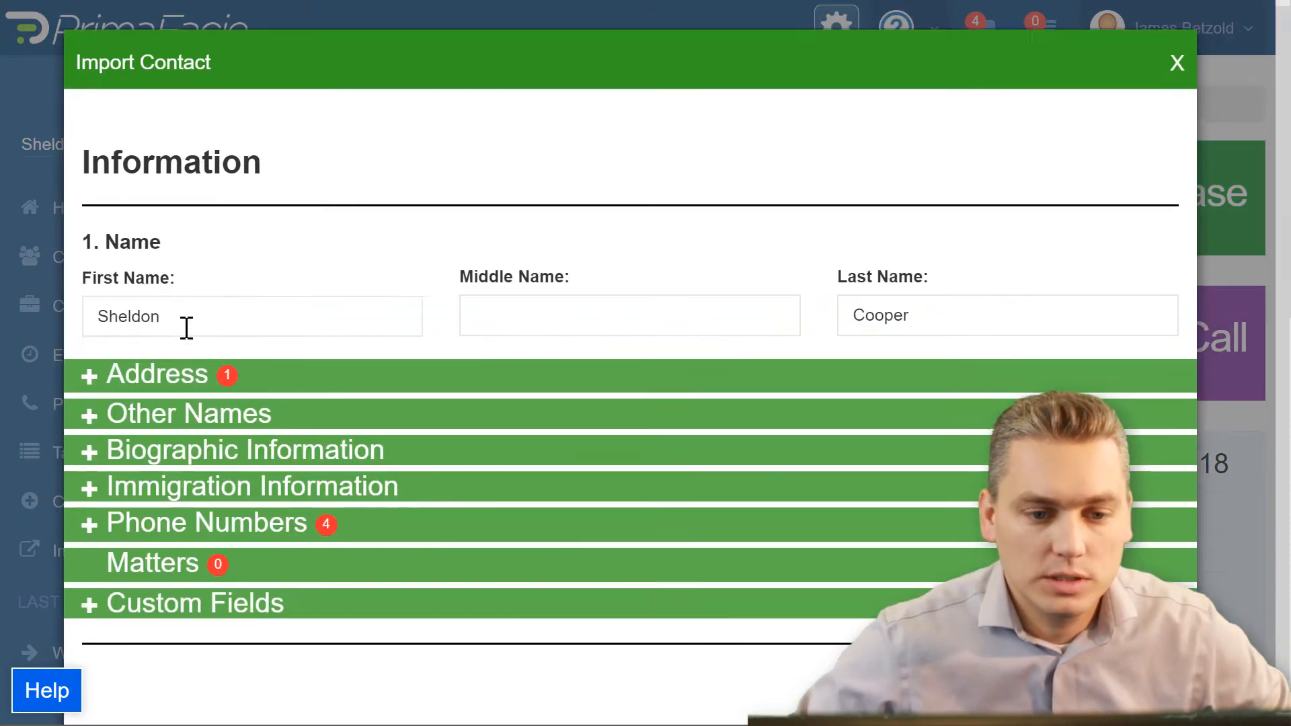
# Step: Review the contact's address, biographic information, immigration information and custom fields in the import form, and import the contact
pyautogui.click(108, 381)
pyautogui.scroll(-8, 236, 438)
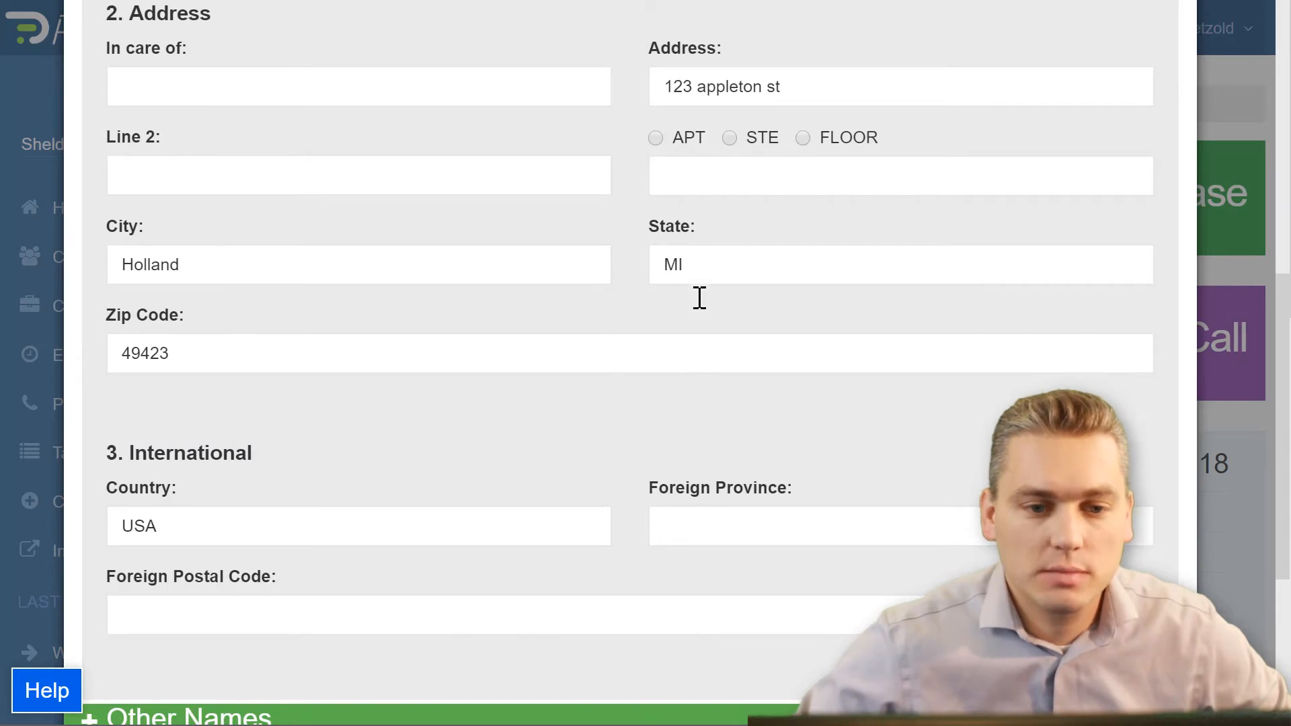
pyautogui.scroll(-5, 551, 389)
pyautogui.click(87, 417)
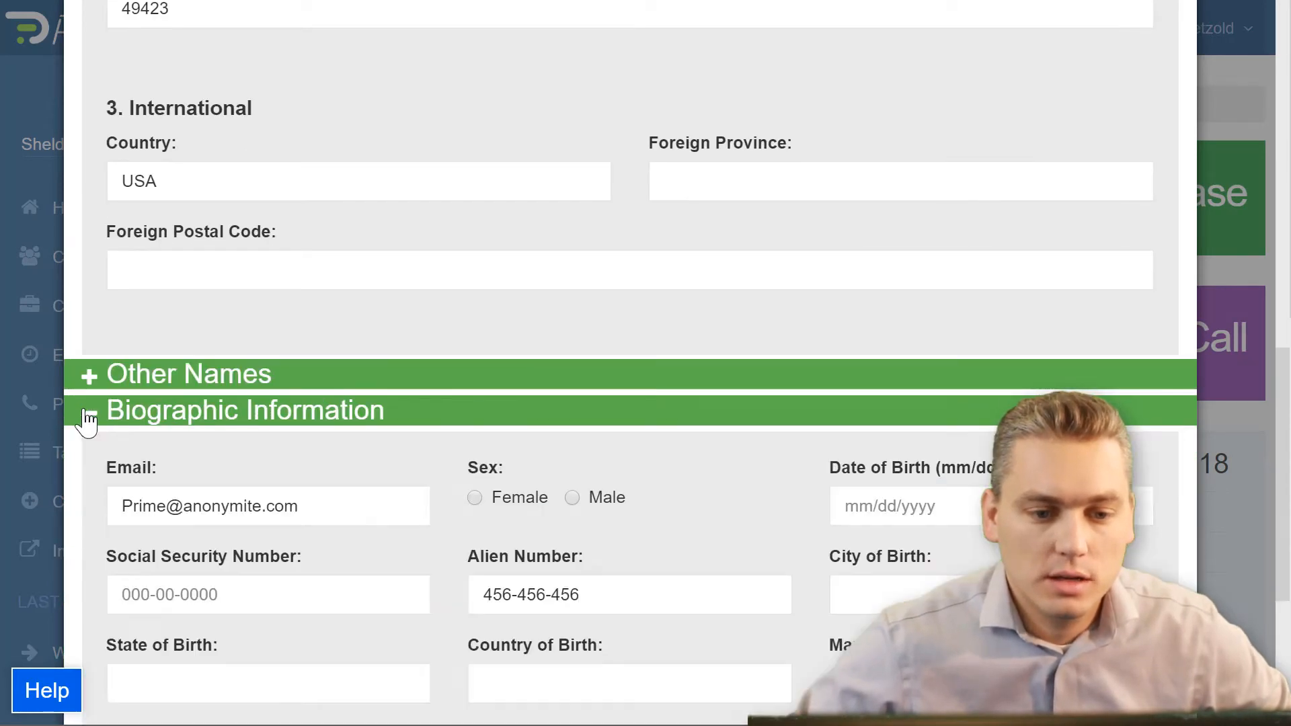
pyautogui.scroll(-5, 491, 463)
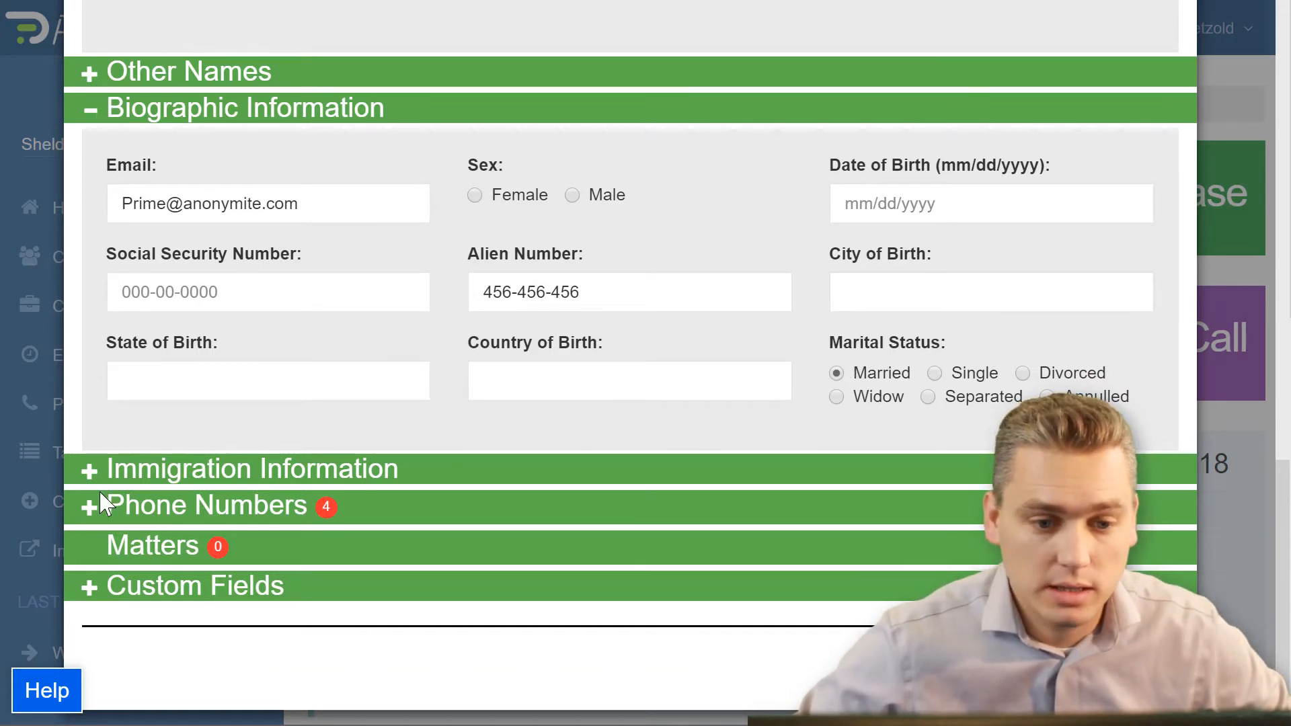
pyautogui.click(90, 474)
pyautogui.scroll(-5, 376, 437)
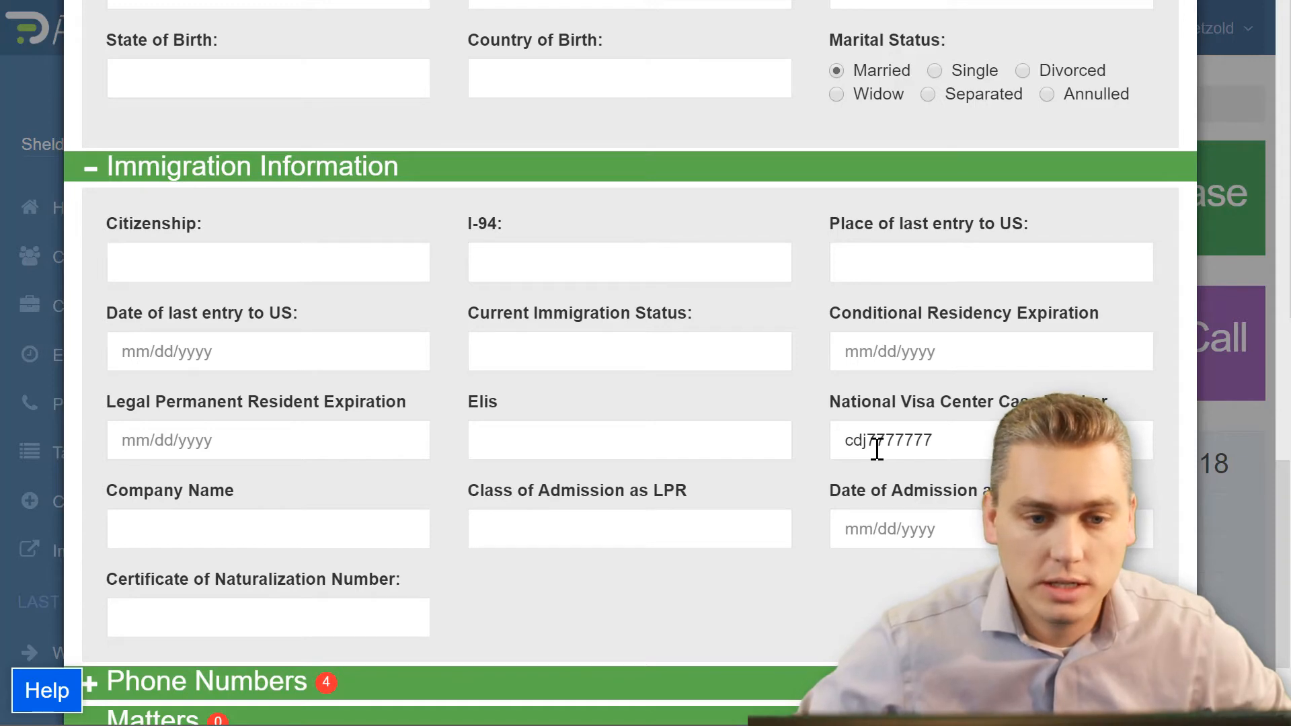
pyautogui.scroll(-3, 874, 456)
pyautogui.click(91, 576)
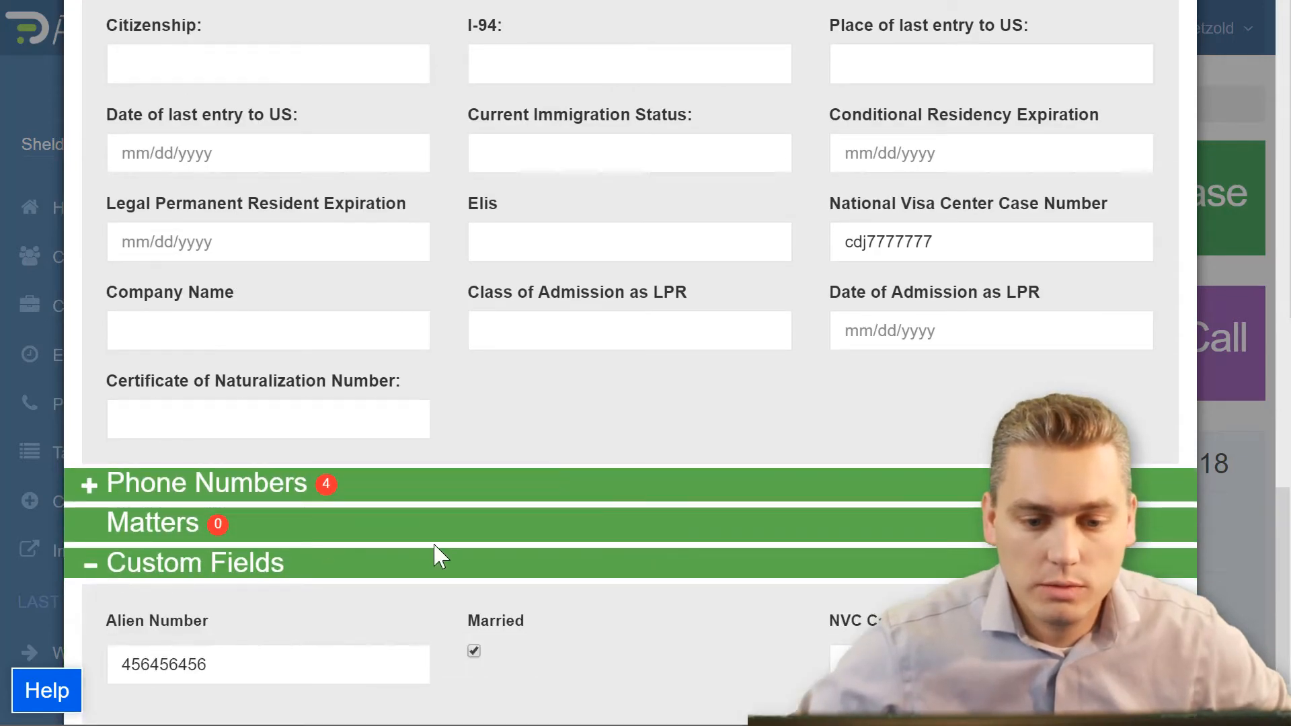
pyautogui.scroll(-2, 451, 556)
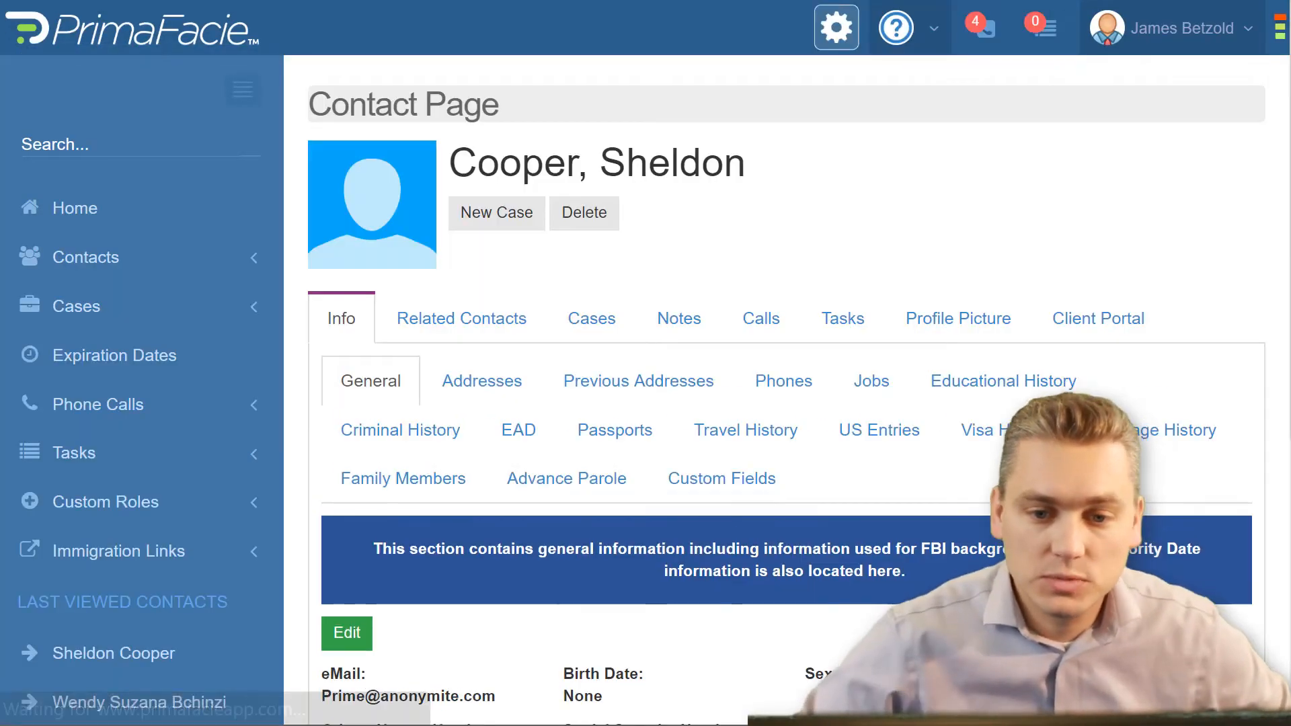
# Step: Add a new Immigration case for the imported contact with the case type I-130 Petition for Alien Relative
pyautogui.scroll(-5, 901, 564)
pyautogui.scroll(5, 893, 544)
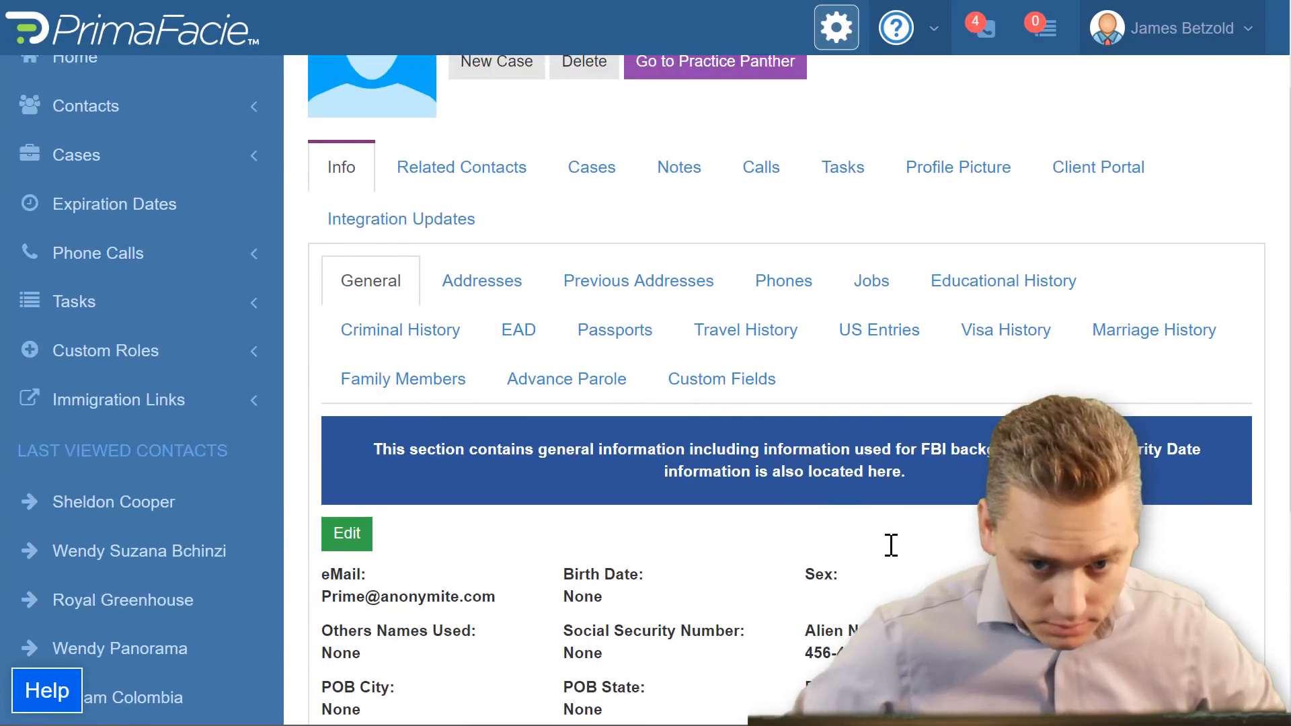
pyautogui.click(600, 328)
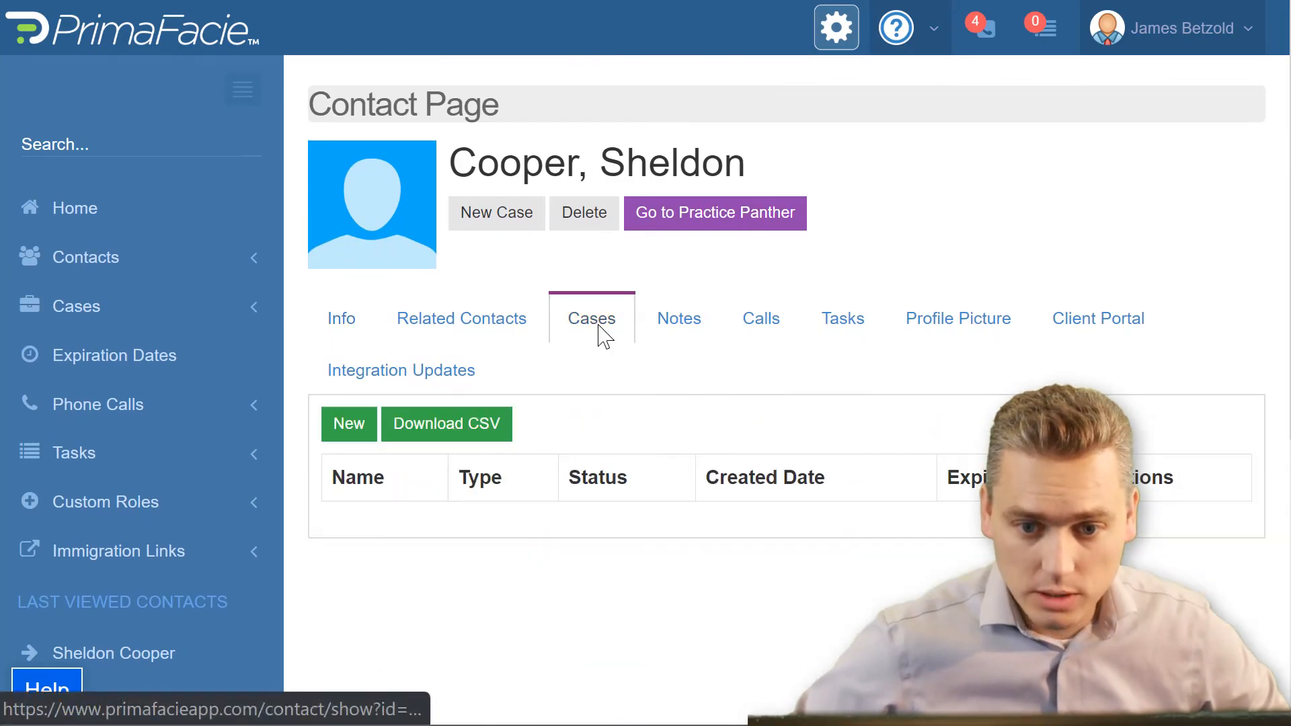
pyautogui.click(345, 431)
pyautogui.click(793, 165)
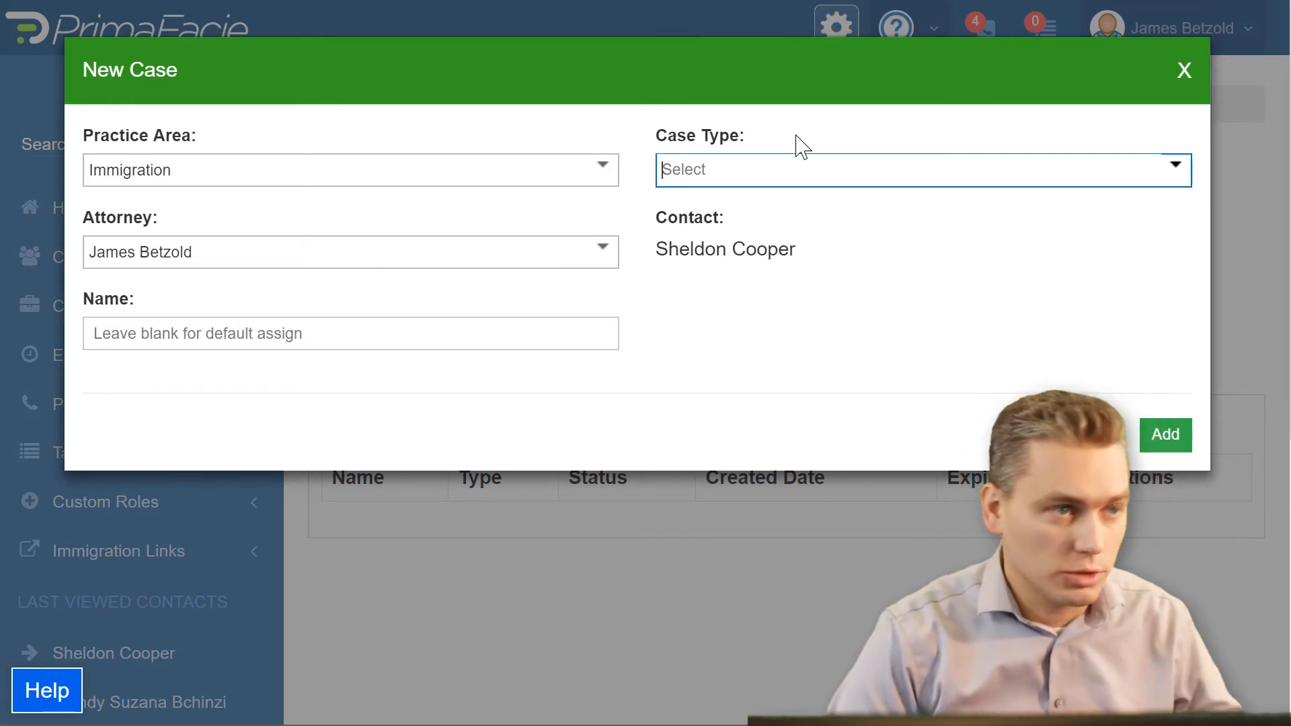
pyautogui.write('I-130')
pyautogui.scroll(-2, 844, 262)
pyautogui.scroll(-1, 827, 282)
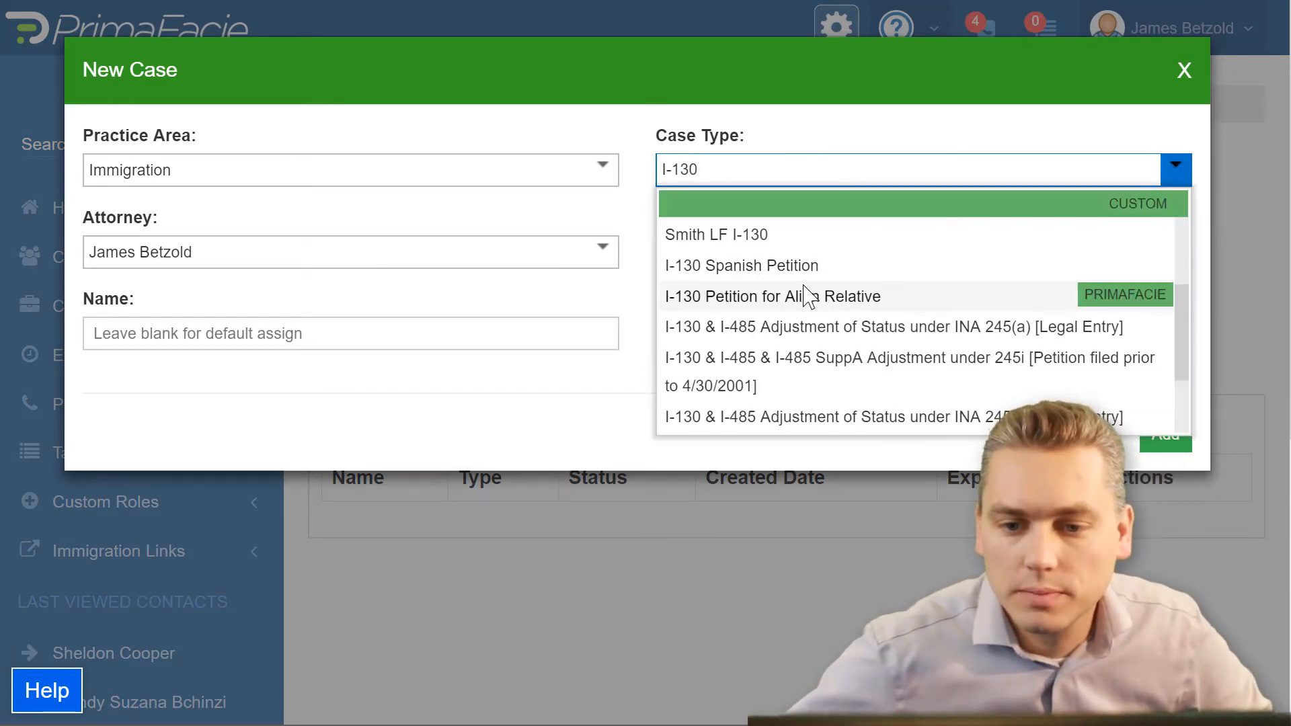
pyautogui.click(804, 301)
pyautogui.click(1168, 440)
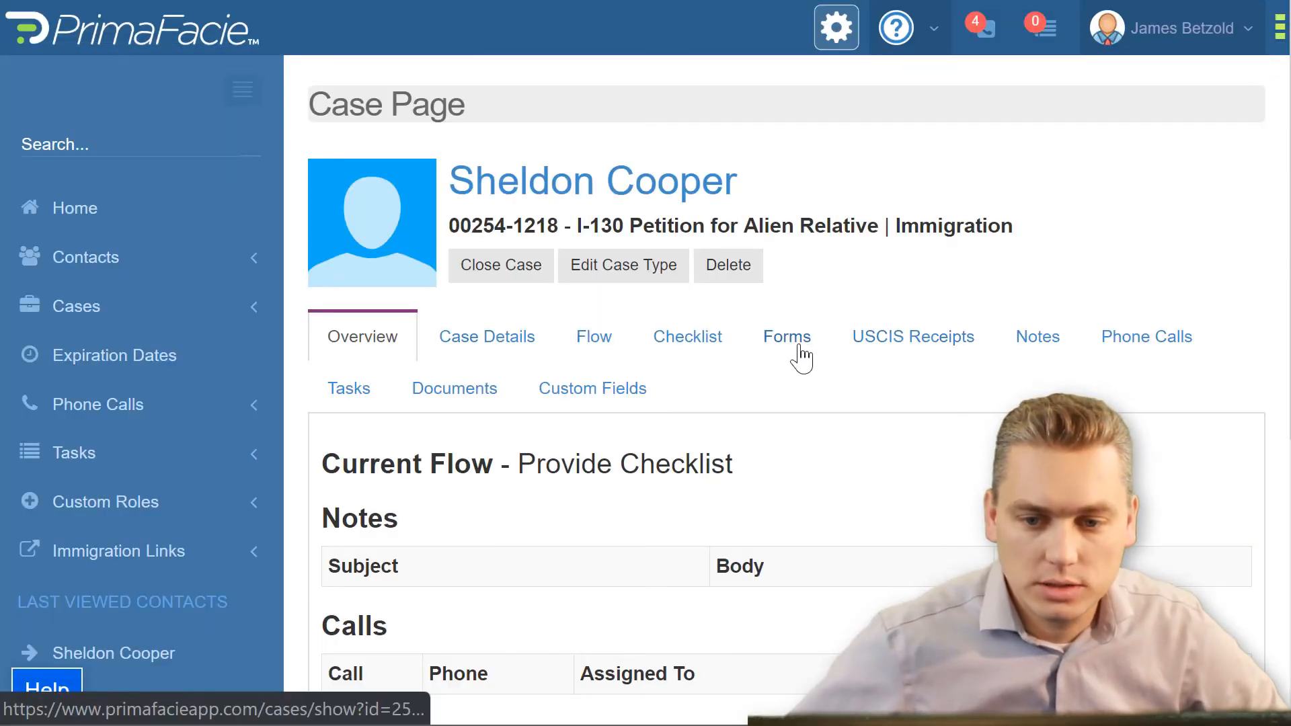
# Step: Assign the contact as Applicant/Immigrant on the case's first G-28 form and autofill the form
pyautogui.click(797, 350)
pyautogui.scroll(-3, 922, 397)
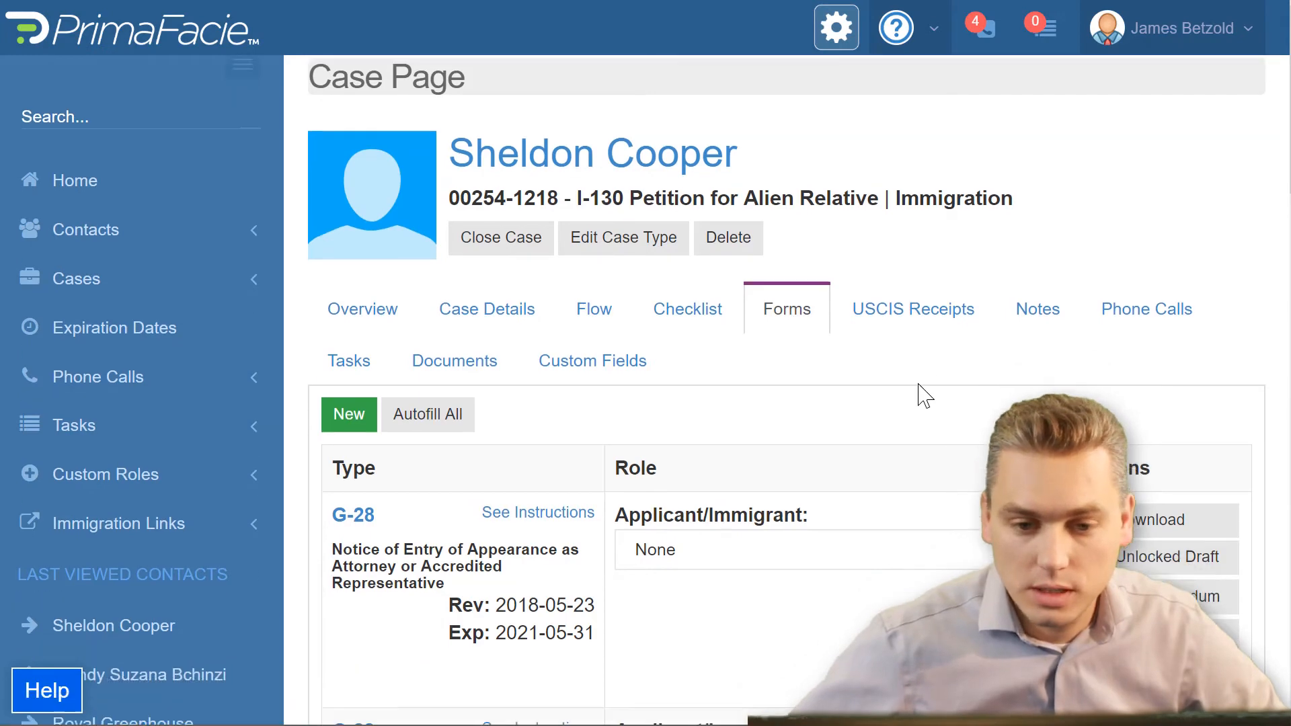
pyautogui.click(737, 435)
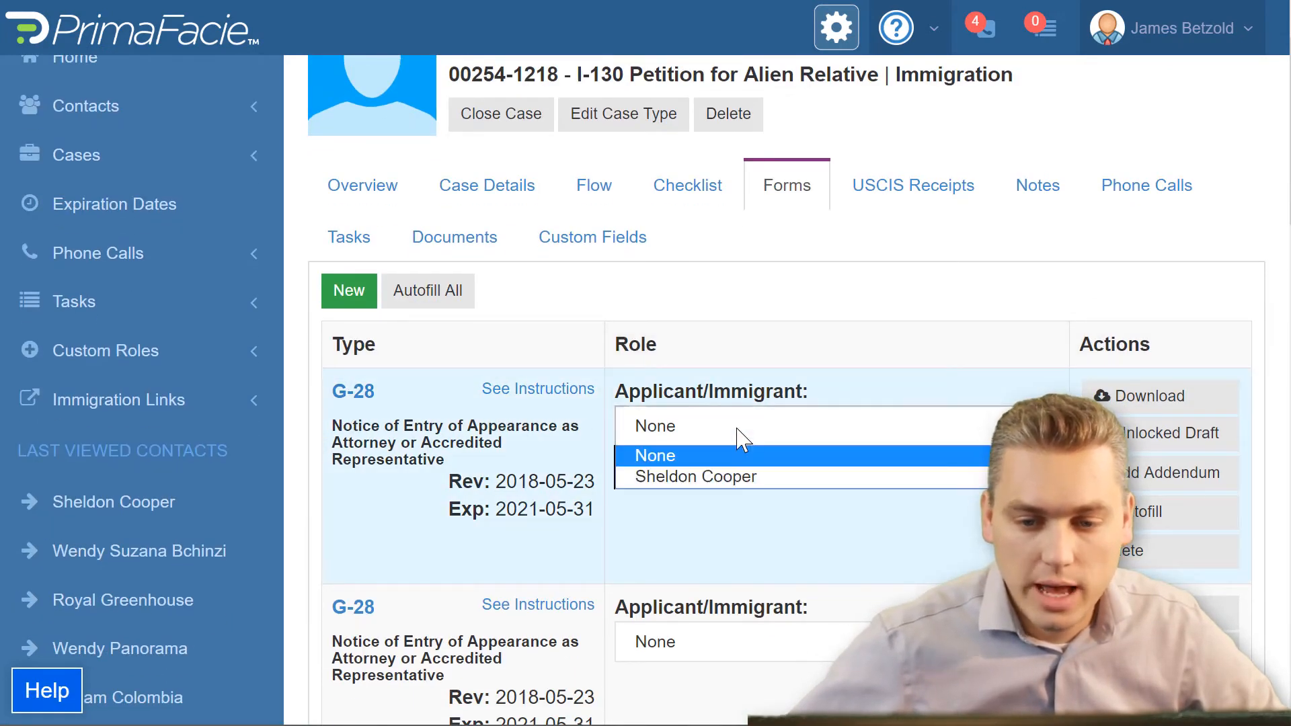
pyautogui.click(689, 478)
pyautogui.click(610, 546)
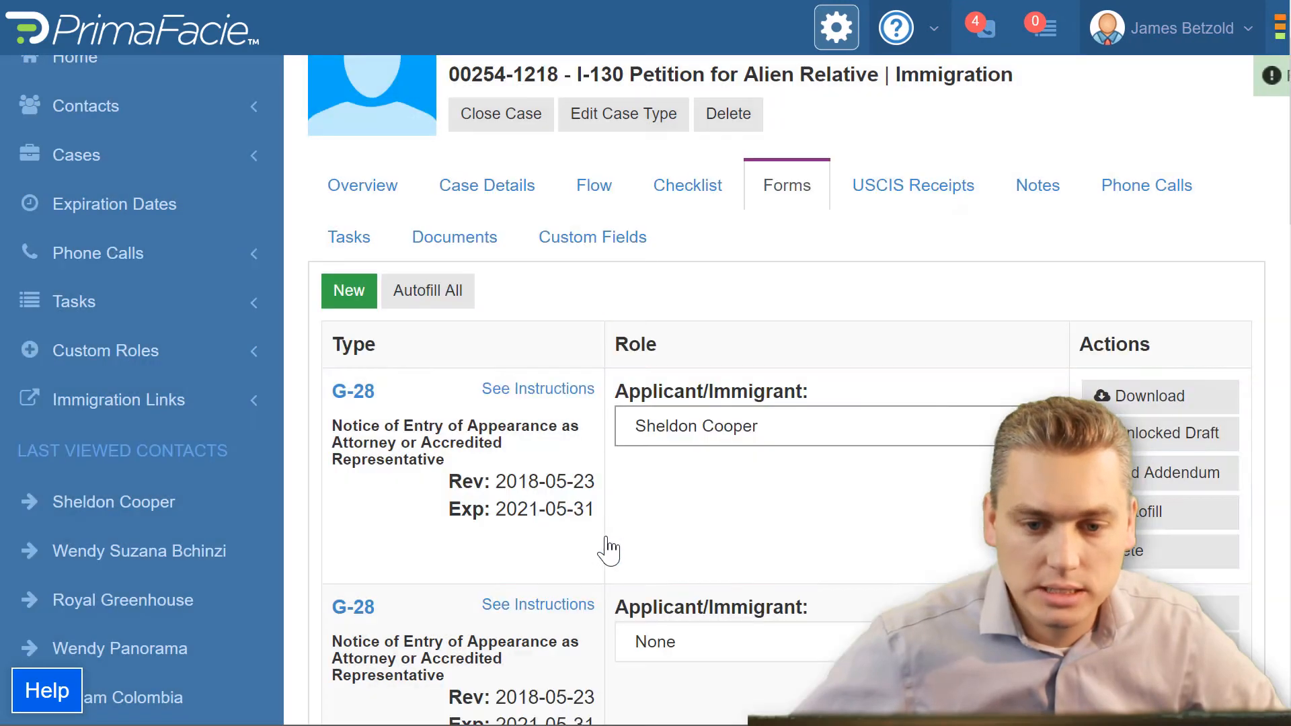
# Step: Open the first G-28 form and examine the attorney's name, address, eligibility and contact information on its first page
pyautogui.scroll(-3, 640, 496)
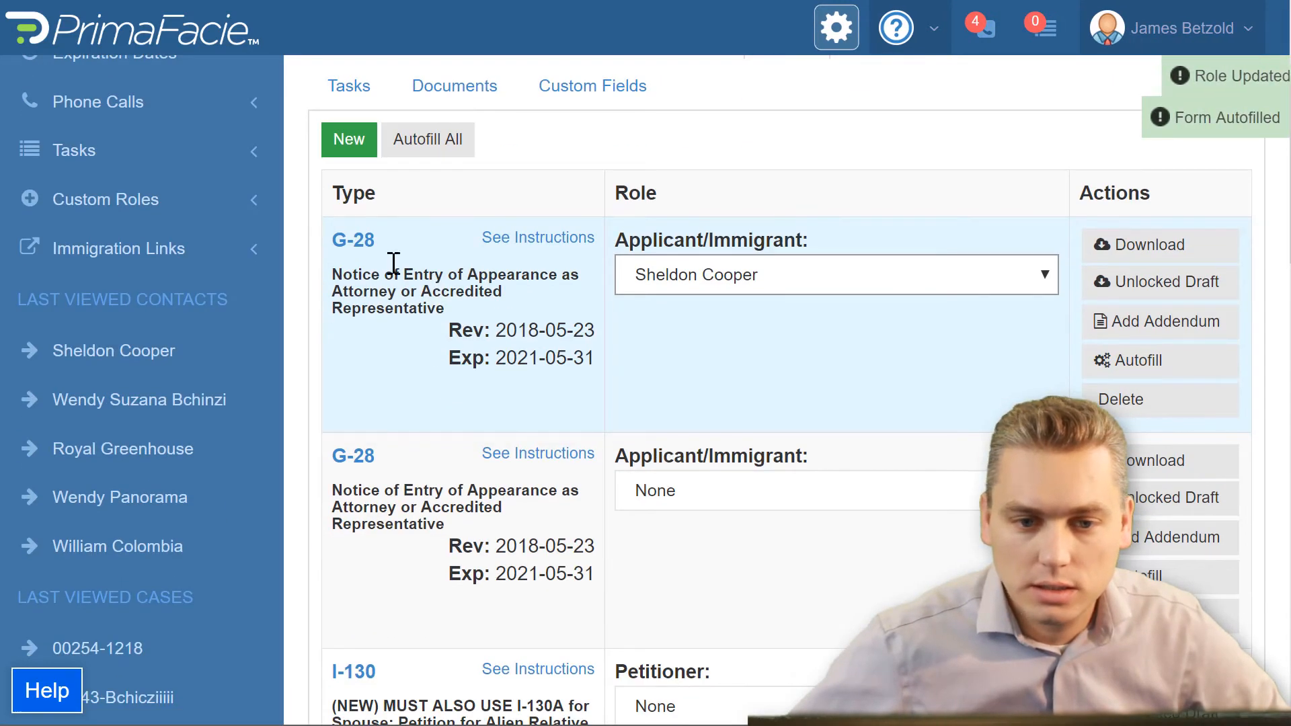
pyautogui.click(344, 244)
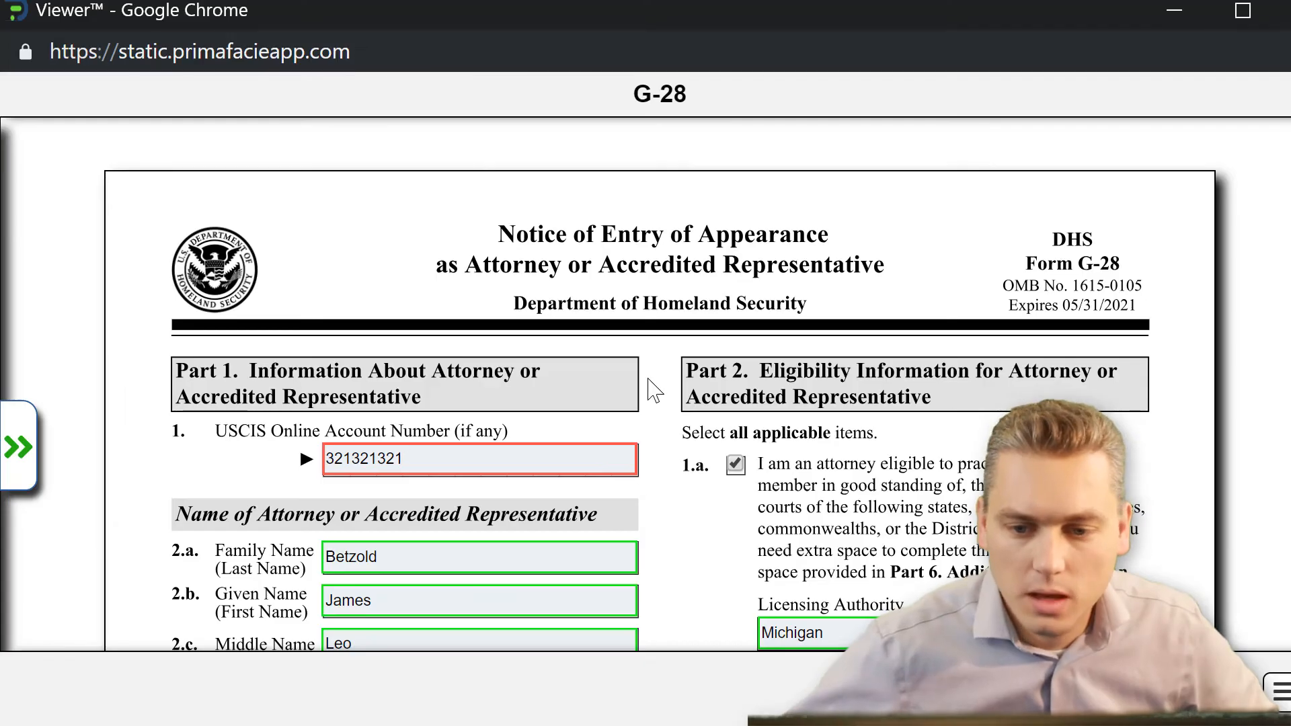
pyautogui.scroll(-4, 651, 388)
pyautogui.scroll(-2, 625, 303)
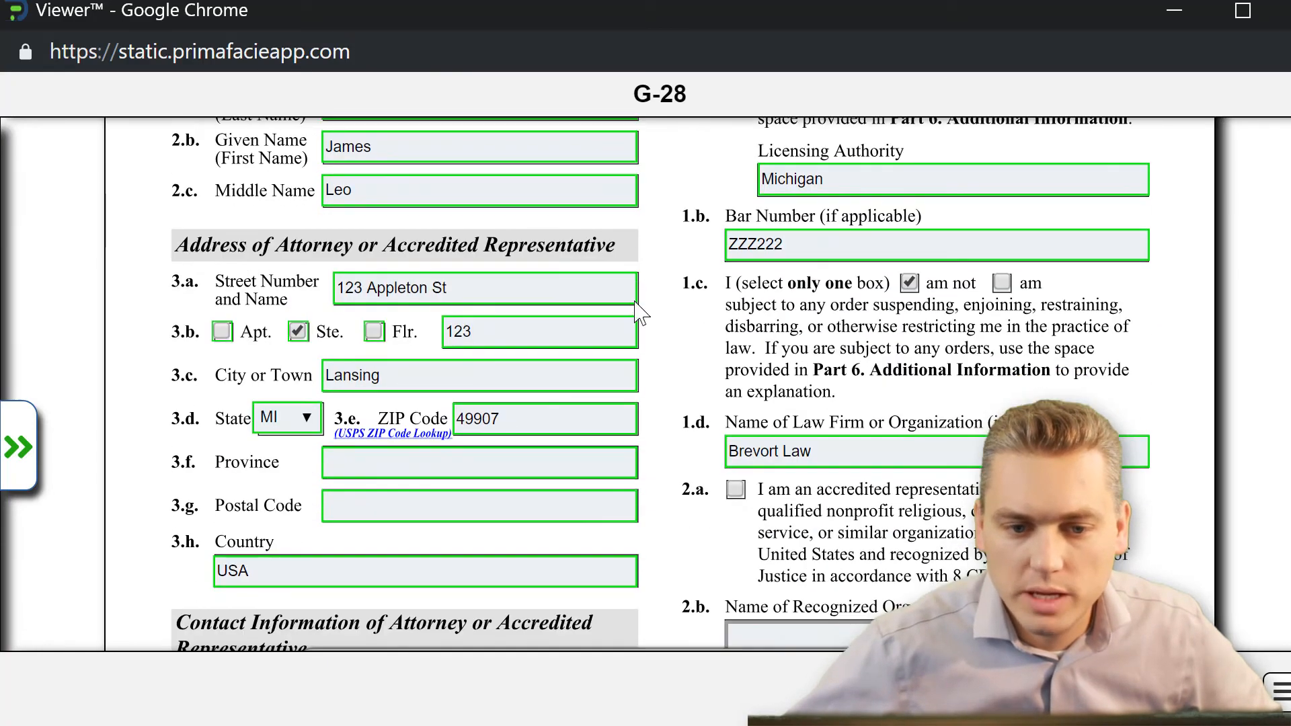
pyautogui.scroll(-6, 636, 306)
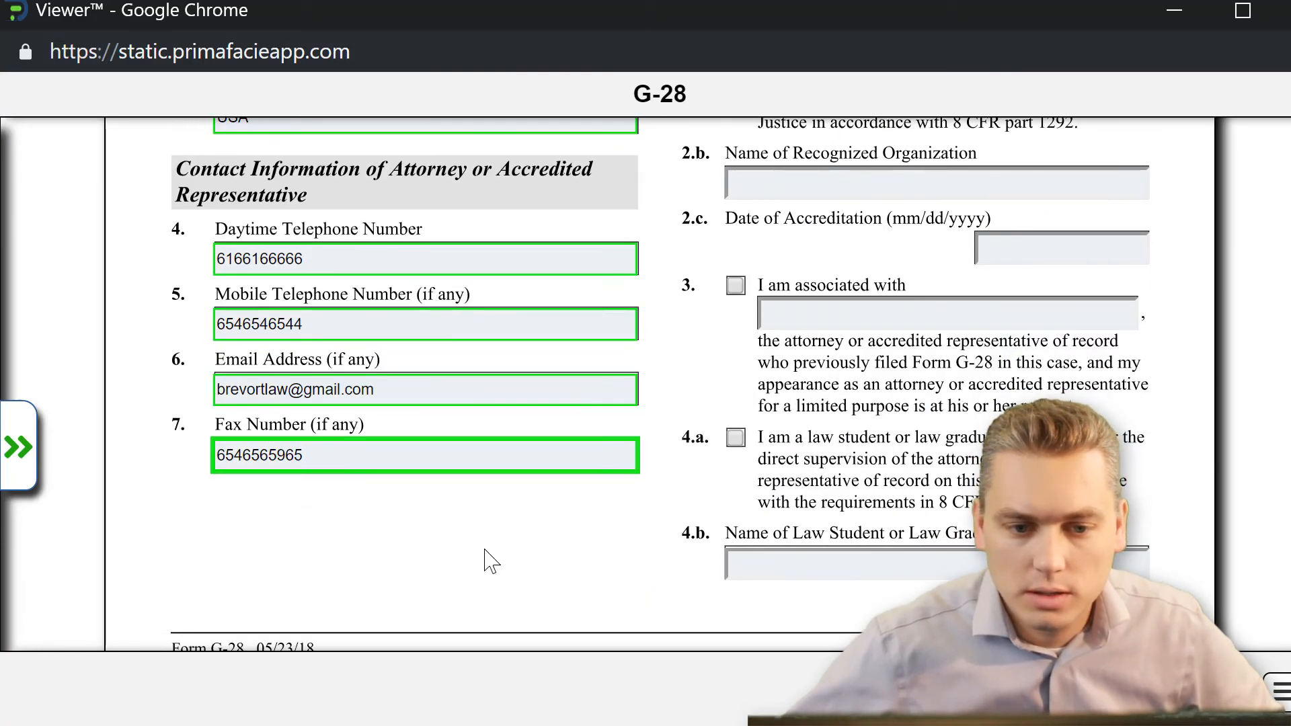
pyautogui.scroll(-2, 488, 558)
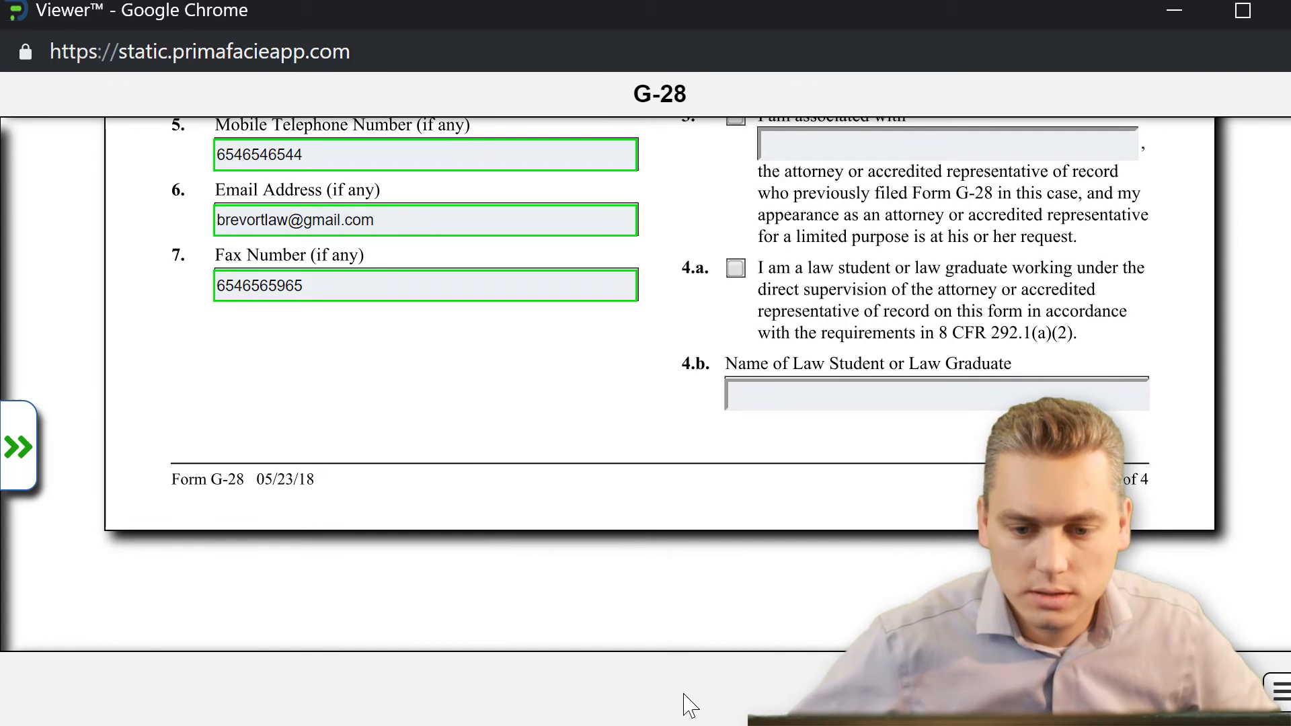
# Step: Examine the client's name, contact information, mailing address and Alien Registration Number on the second page of the G-28
pyautogui.click(936, 395)
pyautogui.press('Tab')
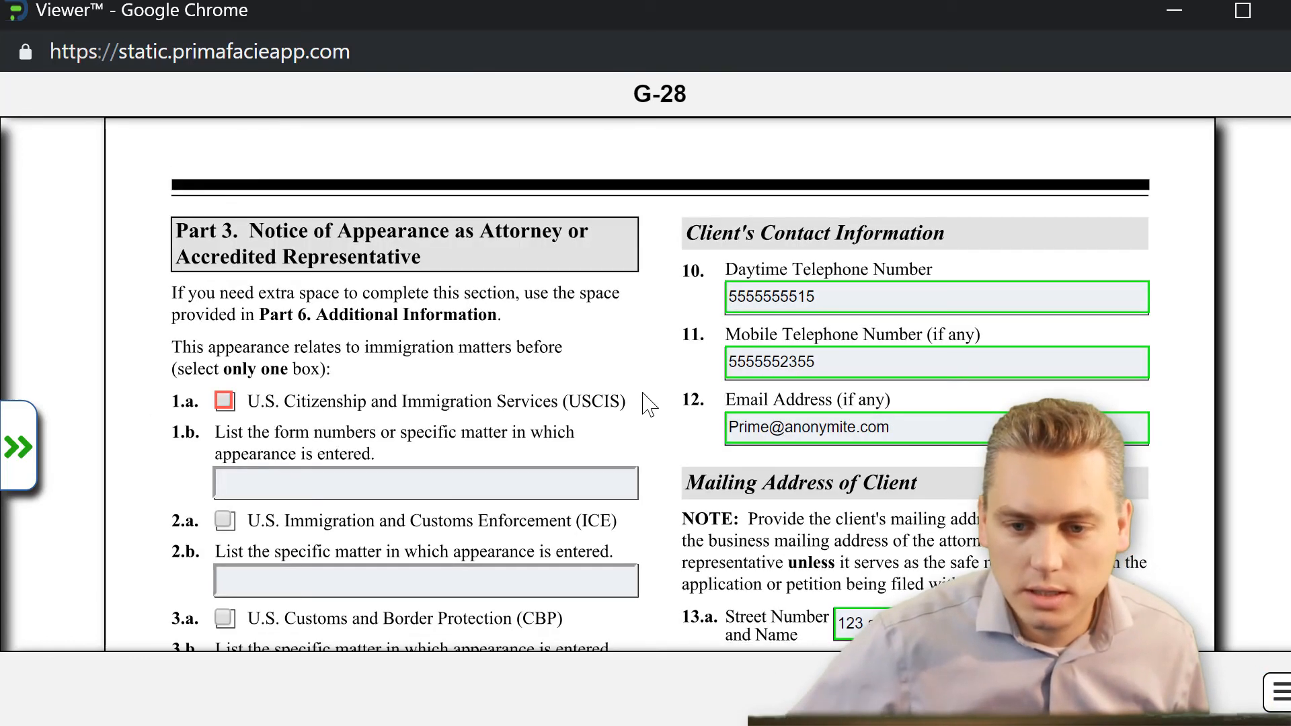
pyautogui.scroll(-3, 917, 407)
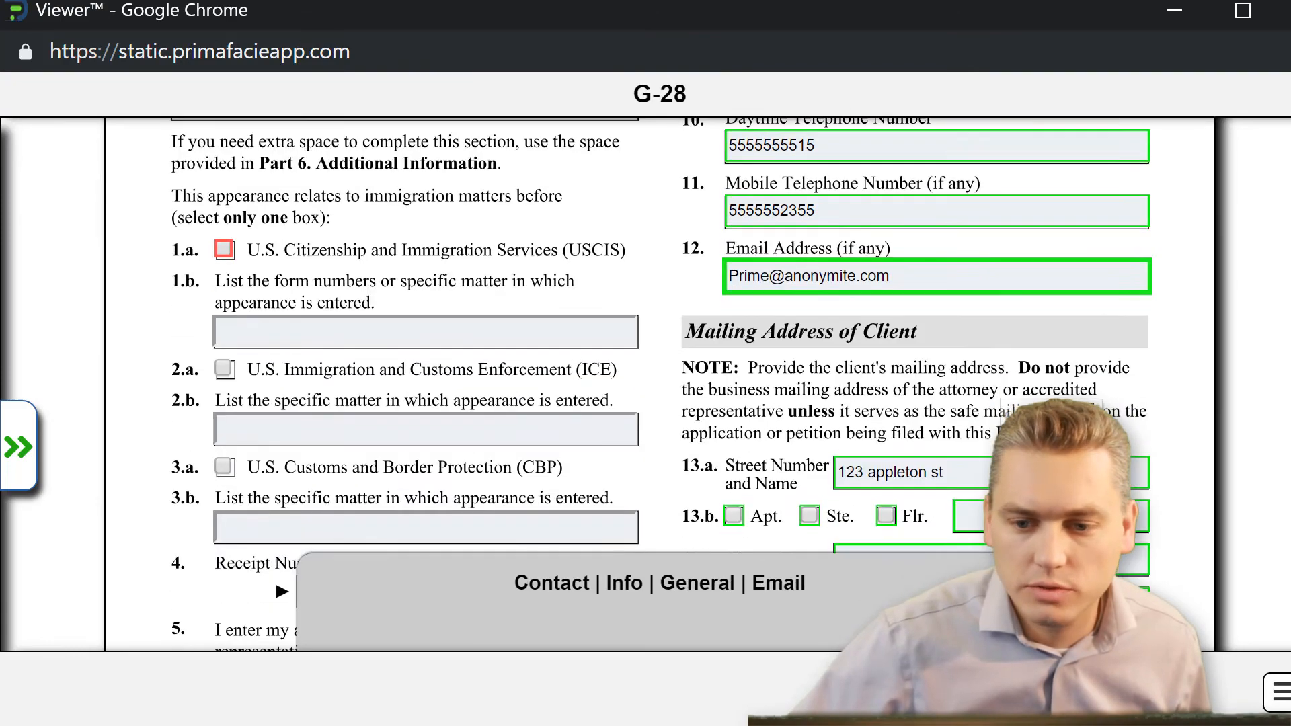
pyautogui.scroll(-5, 660, 383)
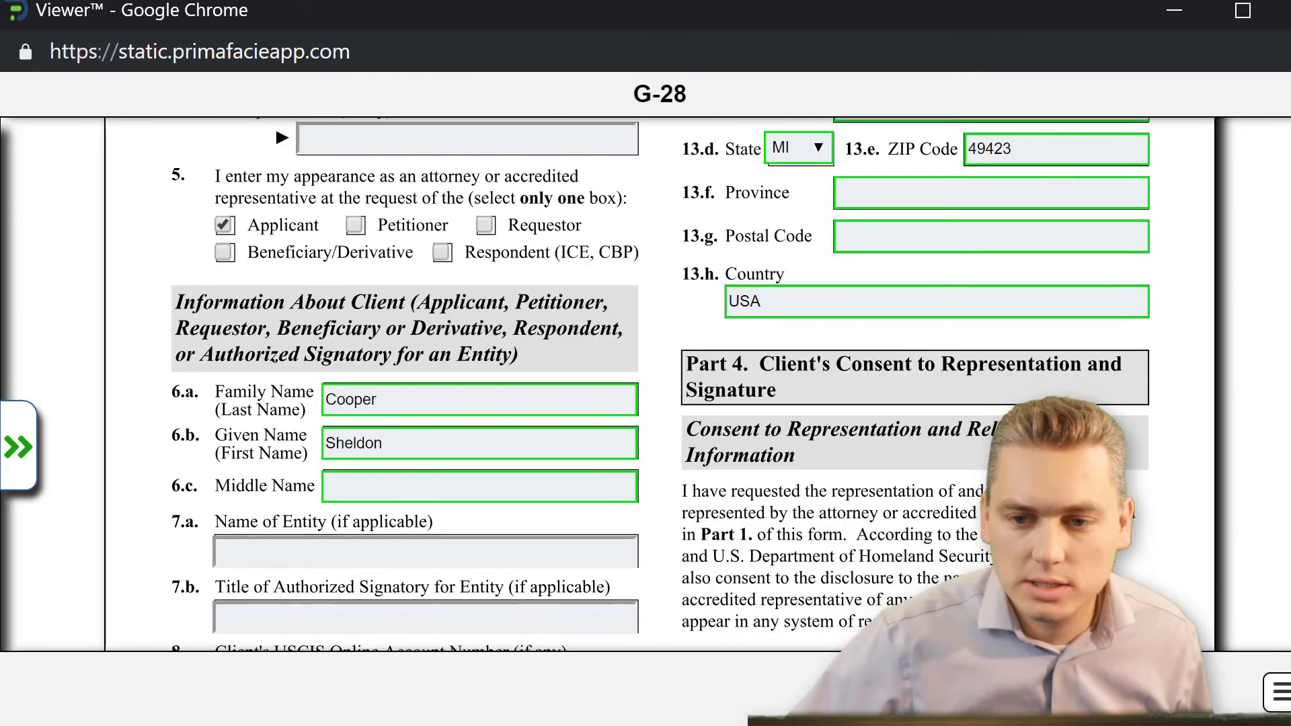
pyautogui.scroll(-4, 660, 383)
pyautogui.scroll(-1, 772, 426)
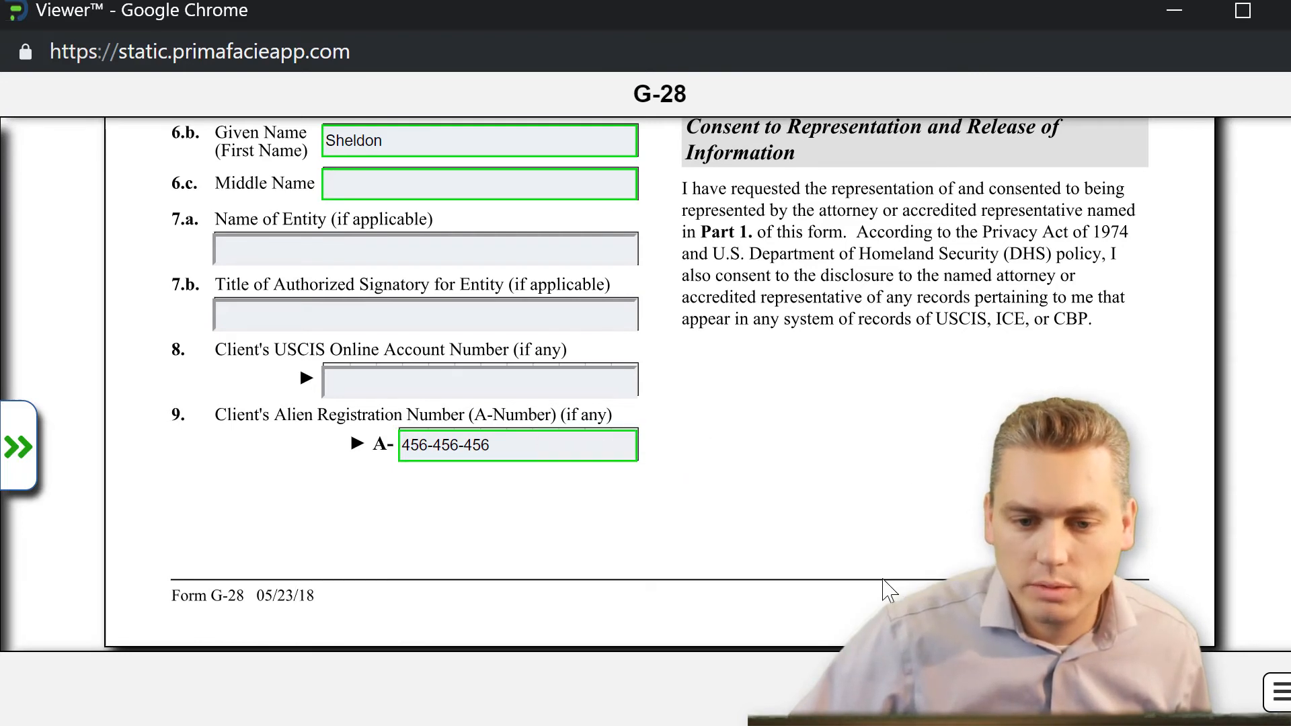
pyautogui.scroll(-3, 796, 554)
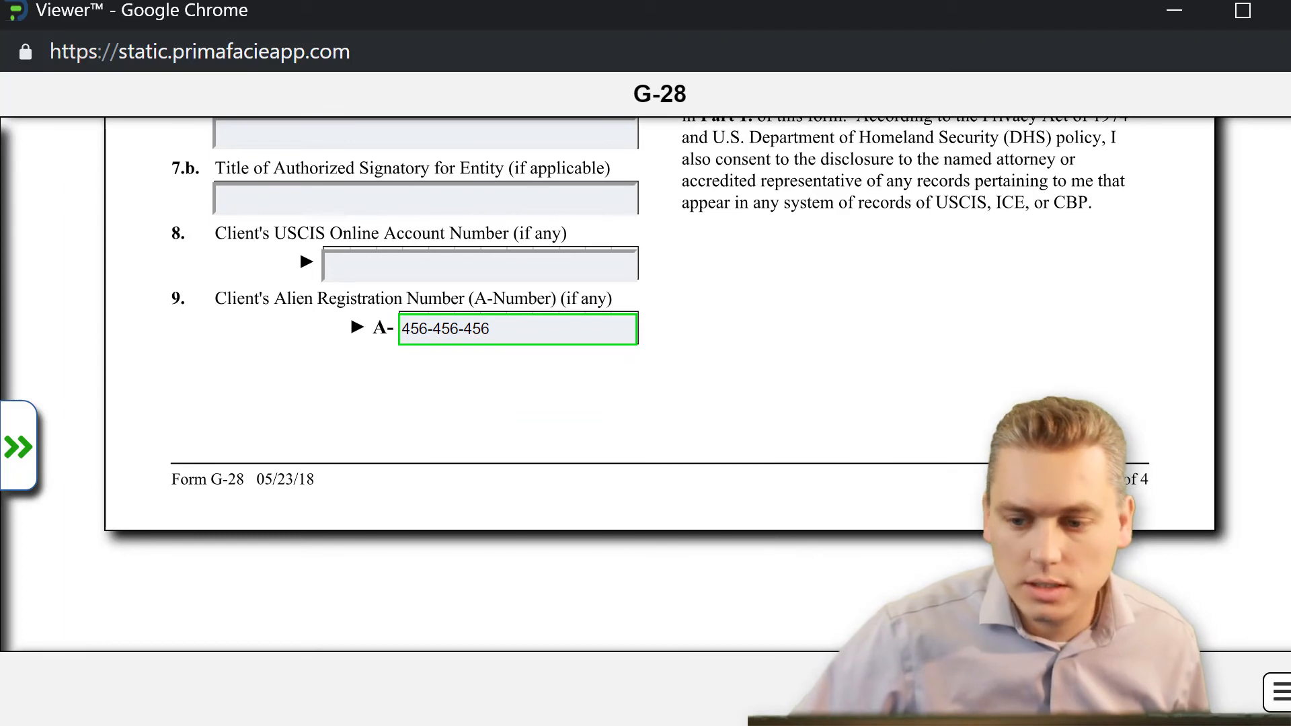
pyautogui.scroll(-12, 659, 383)
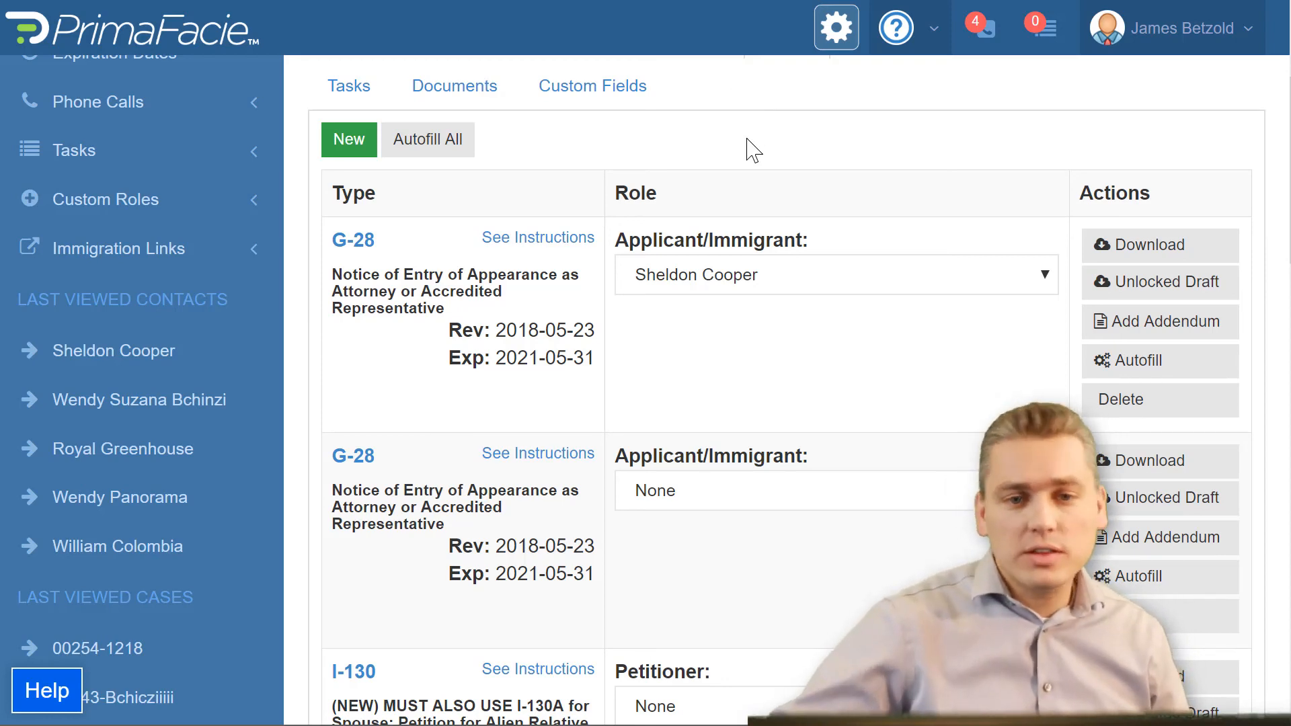
# Step: Return from the case to the contact's page and open the contact's general information for editing
pyautogui.scroll(5, 750, 150)
pyautogui.click(565, 187)
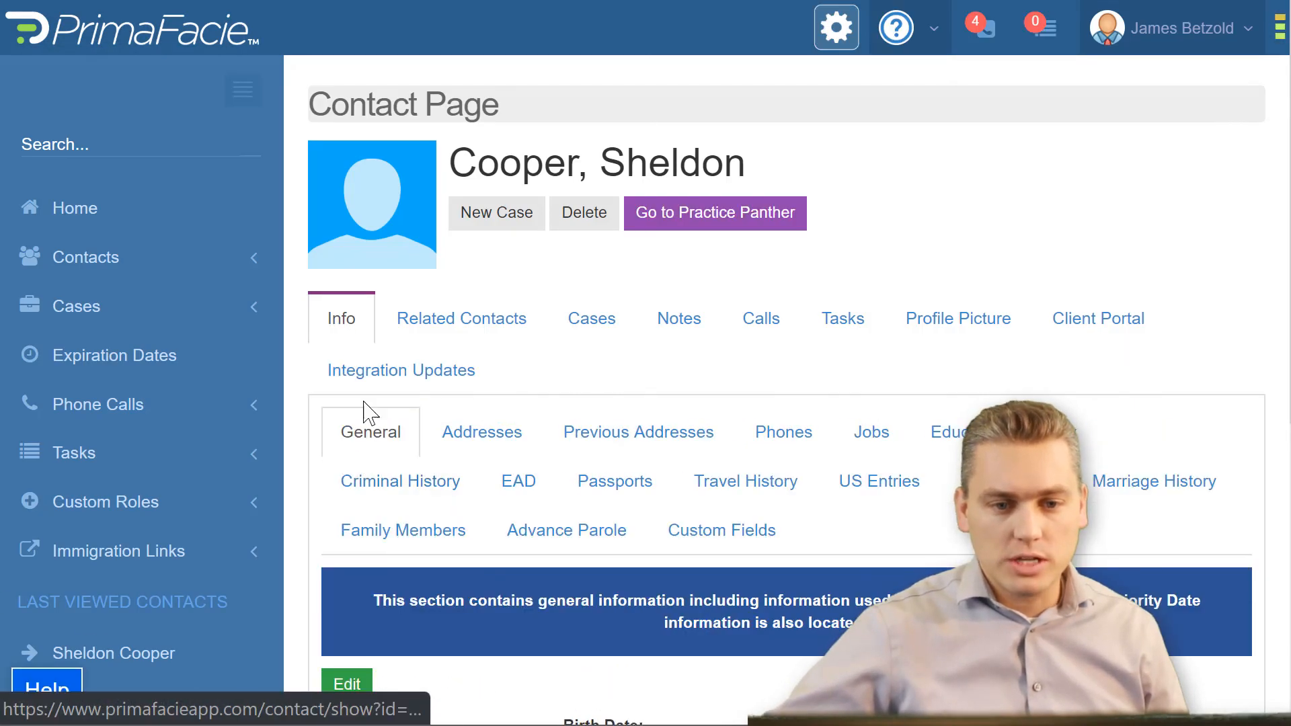
pyautogui.scroll(-3, 371, 568)
pyautogui.click(351, 452)
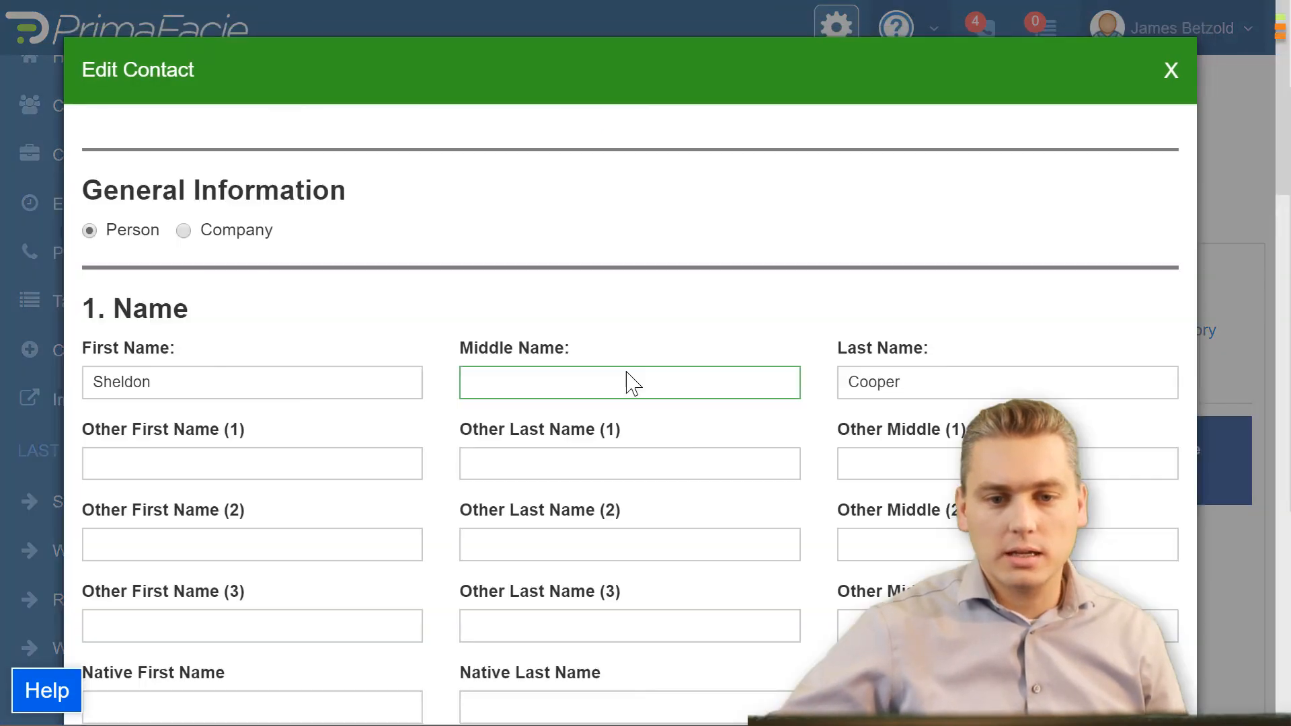
# Step: Examine the contact's name, biographic and immigration fields, and close the contact editor without saving
pyautogui.scroll(-3, 630, 382)
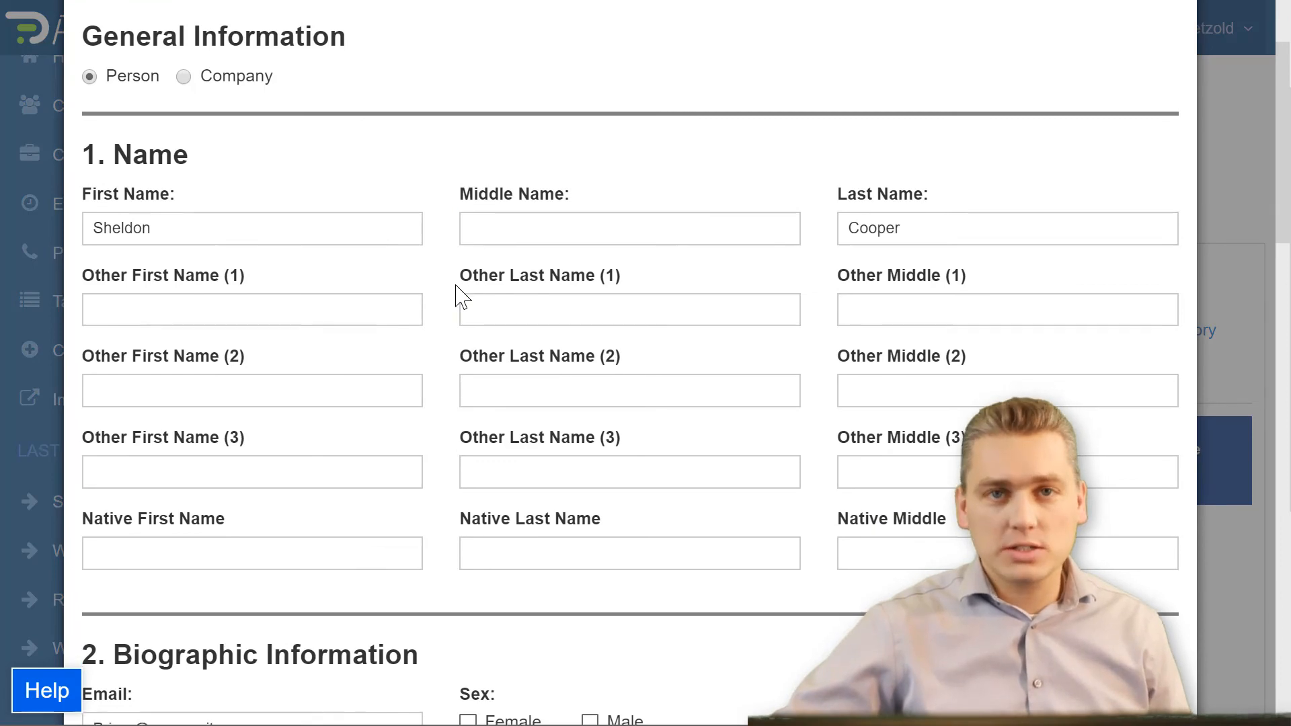
pyautogui.scroll(-2, 461, 296)
pyautogui.scroll(-5, 461, 296)
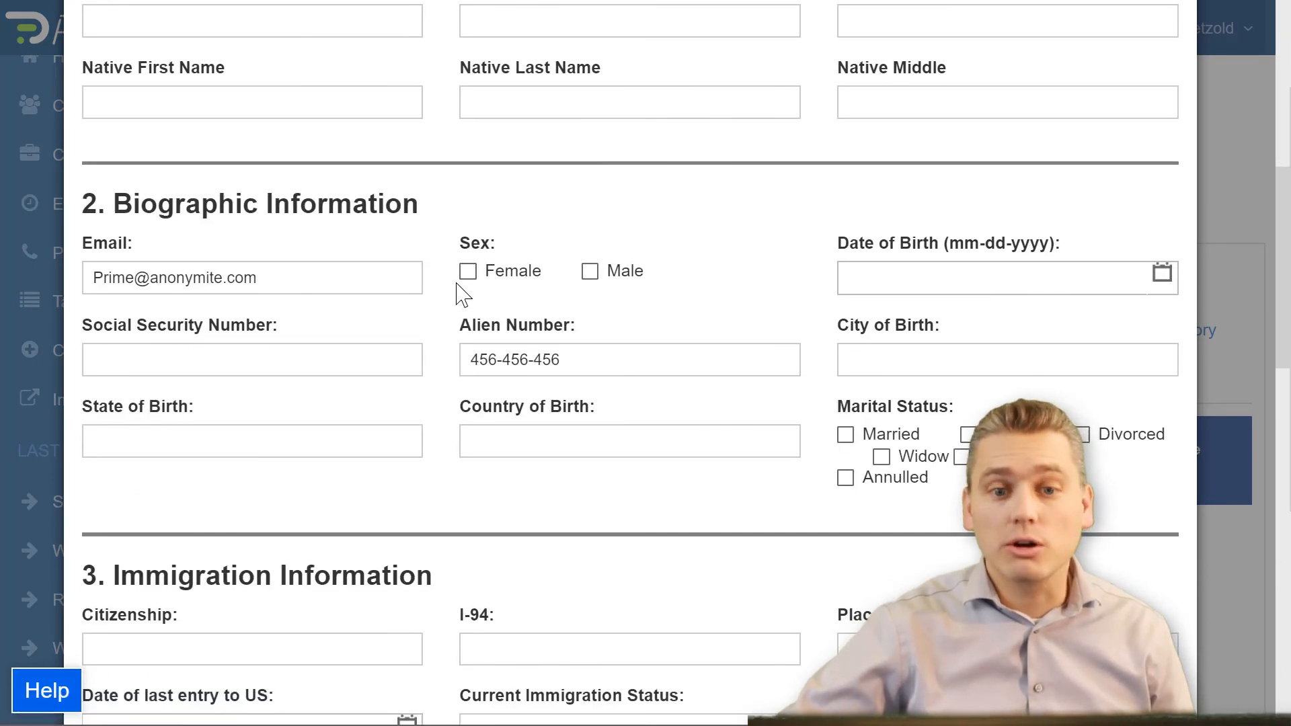
pyautogui.scroll(-4, 464, 296)
pyautogui.scroll(-3, 464, 289)
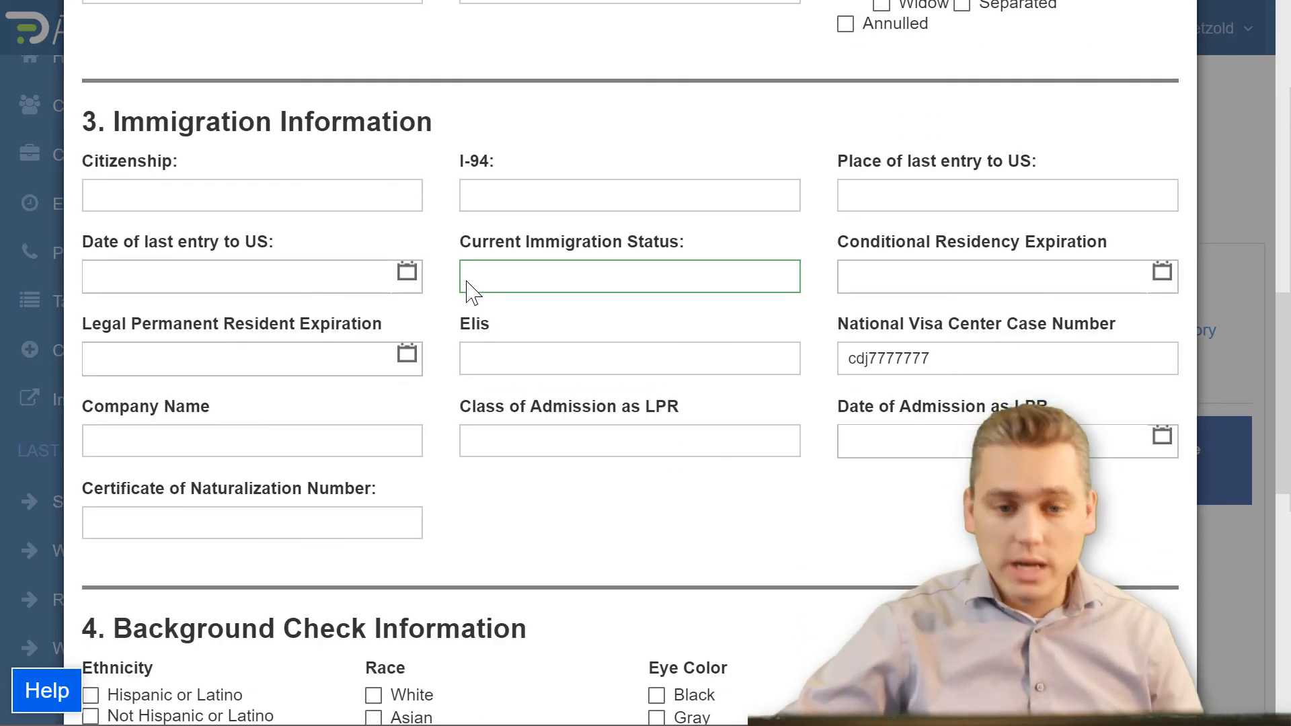
pyautogui.click(552, 372)
pyautogui.scroll(15, 954, 211)
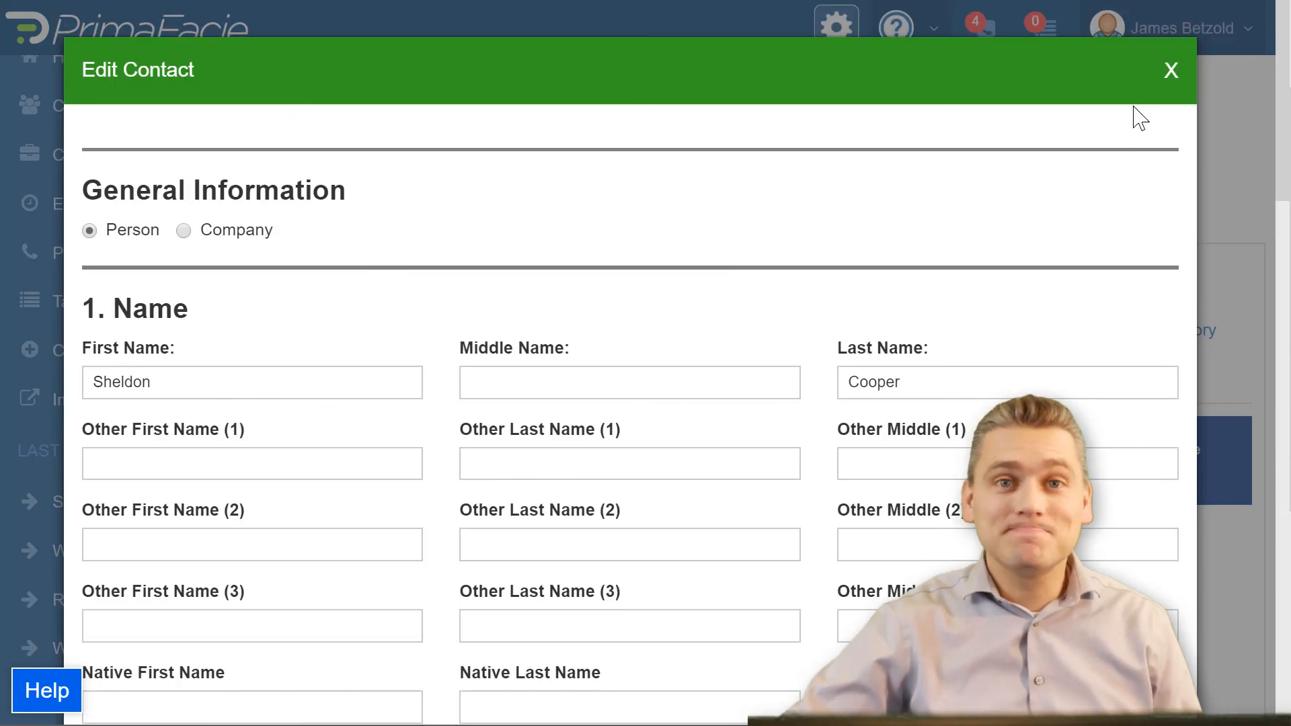
pyautogui.click(1171, 70)
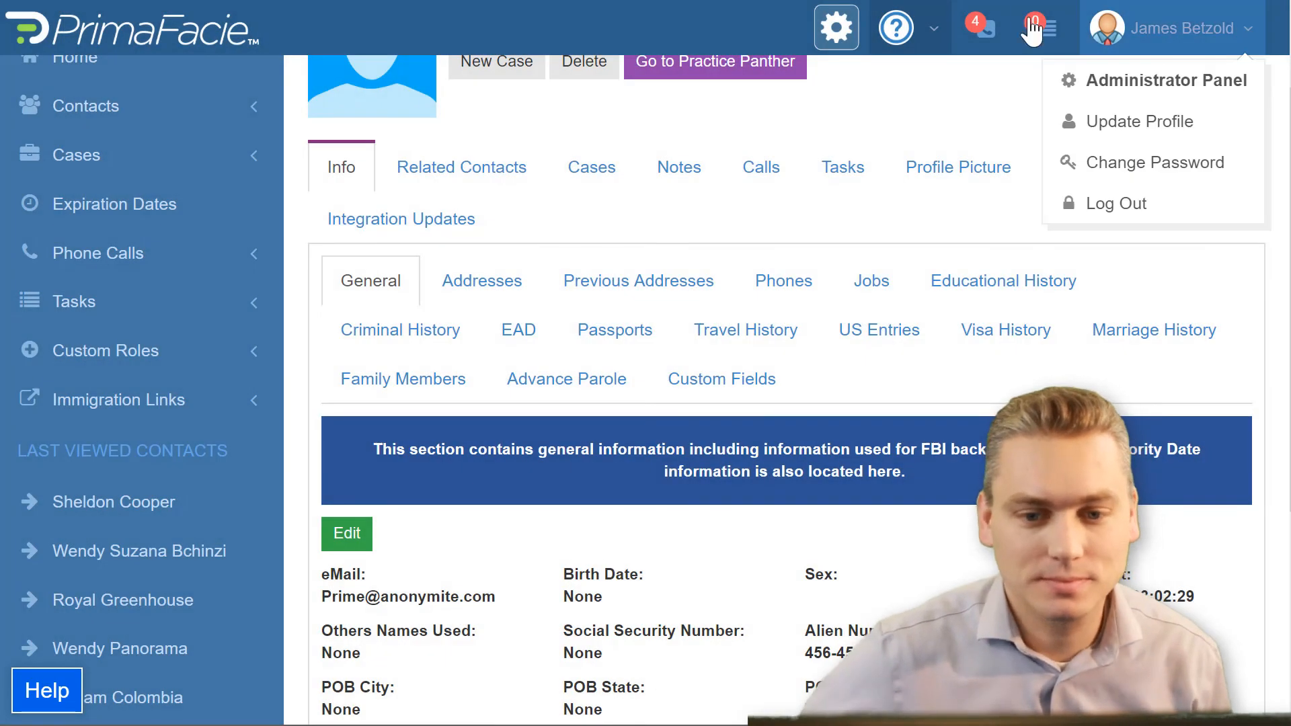